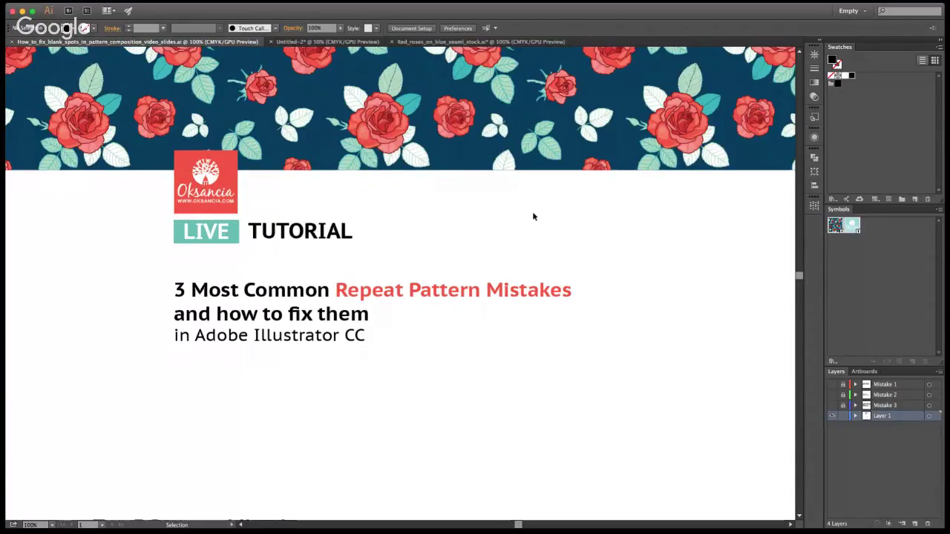
Scroll down the artboard to the Top 3 Pattern Mistakes slide with empty points 1, 2 and 3
{"action": "scroll", "coordinate": [532, 215], "scroll_direction": "down", "scroll_amount": 5}
{"action": "scroll", "coordinate": [656, 229], "scroll_direction": "down", "scroll_amount": 3}
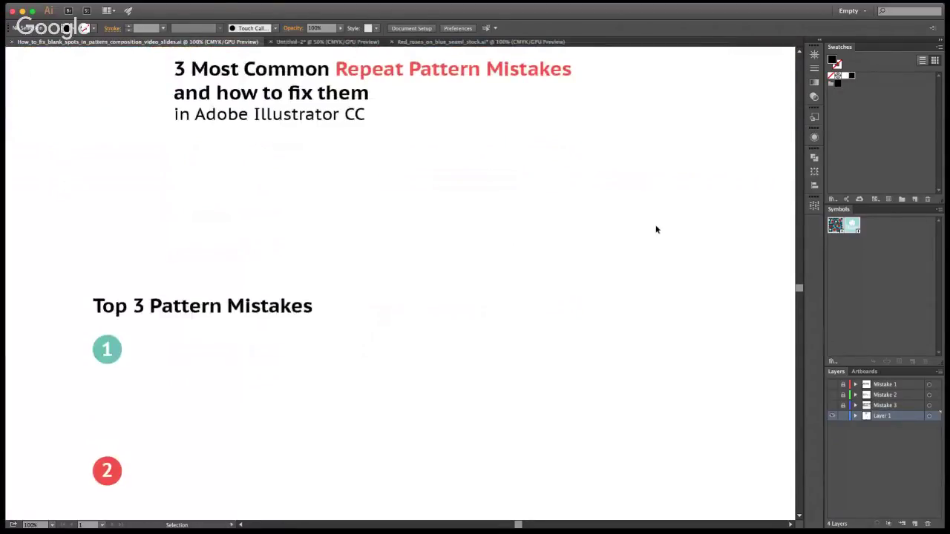
{"action": "scroll", "coordinate": [603, 245], "scroll_direction": "down", "scroll_amount": 1}
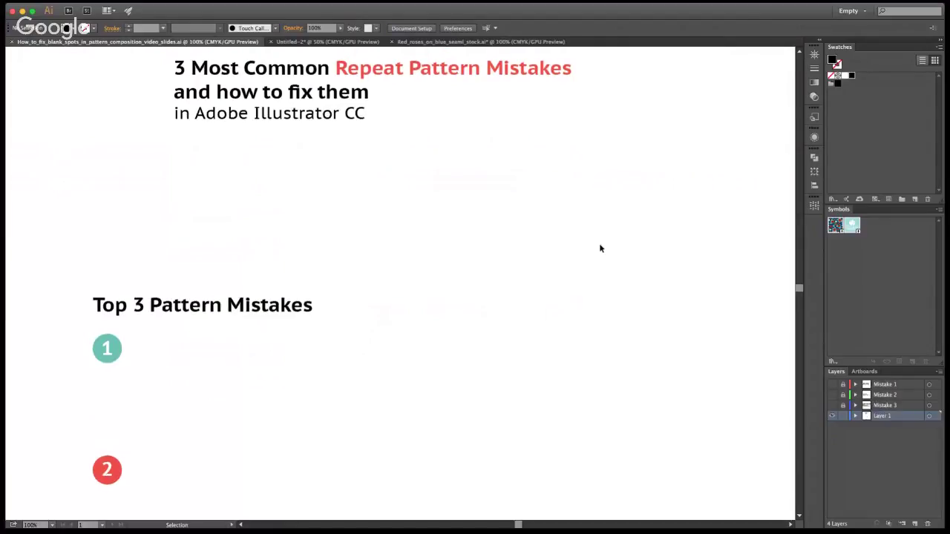
{"action": "scroll", "coordinate": [602, 249], "scroll_direction": "down", "scroll_amount": 4}
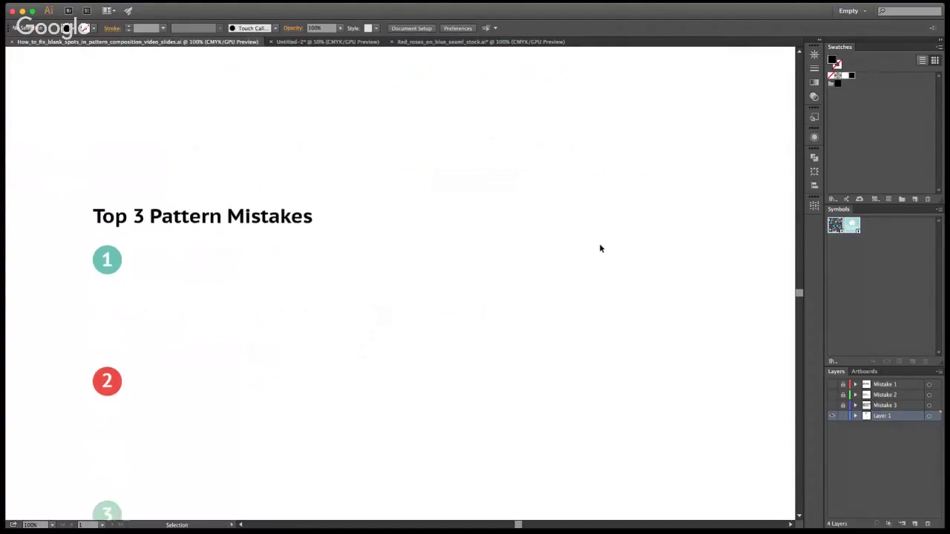
{"action": "scroll", "coordinate": [601, 248], "scroll_direction": "down", "scroll_amount": 2}
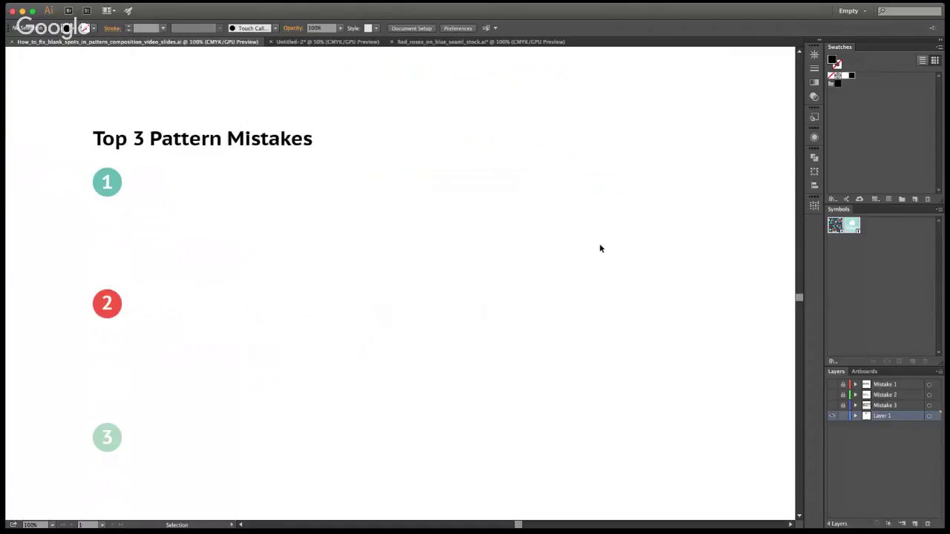
{"action": "scroll", "coordinate": [601, 247], "scroll_direction": "down", "scroll_amount": 1}
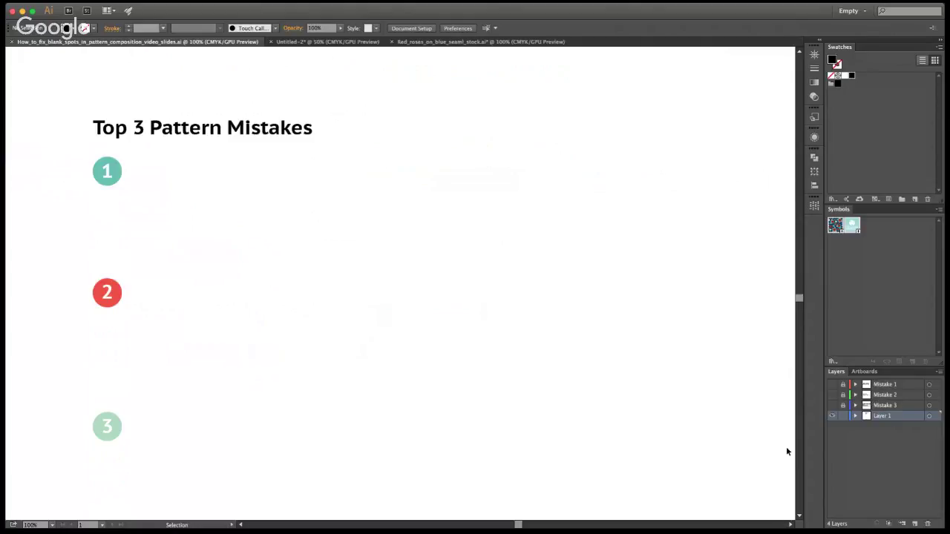
Turn on the Mistake 1 layer to show 'Too many instances of the same element.' with its fixes
{"action": "left_click", "coordinate": [832, 385]}
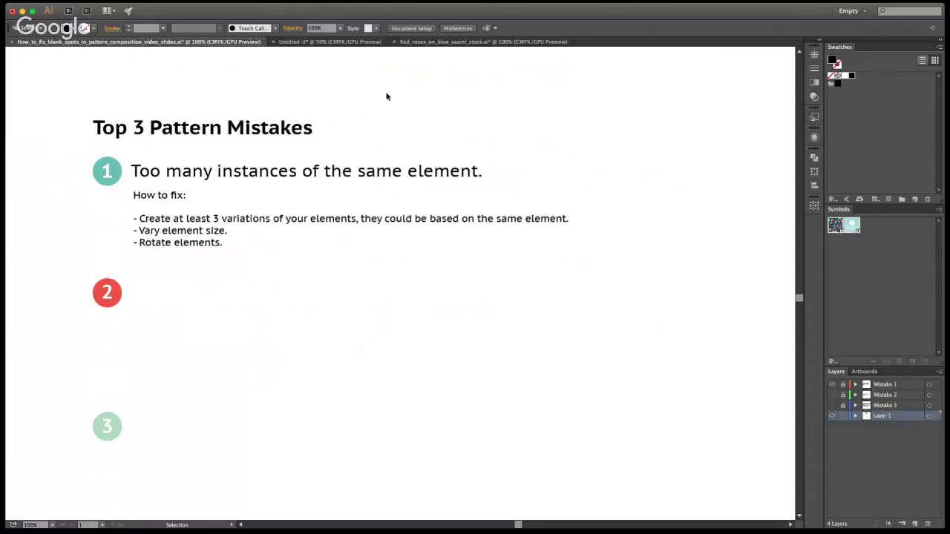
Bring Untitled-2 to the front and zoom in on its rose pattern tile at 100%
{"action": "left_click", "coordinate": [336, 43]}
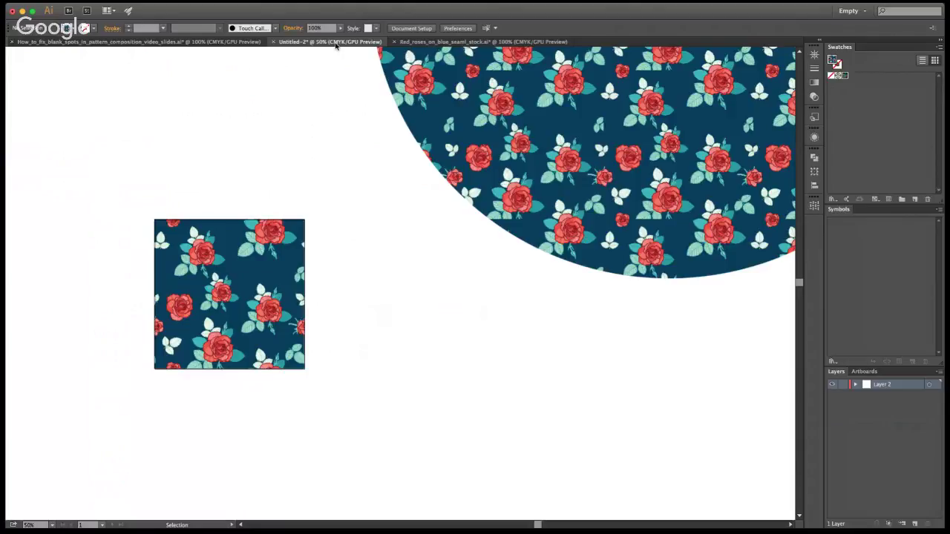
{"action": "key", "text": "z"}
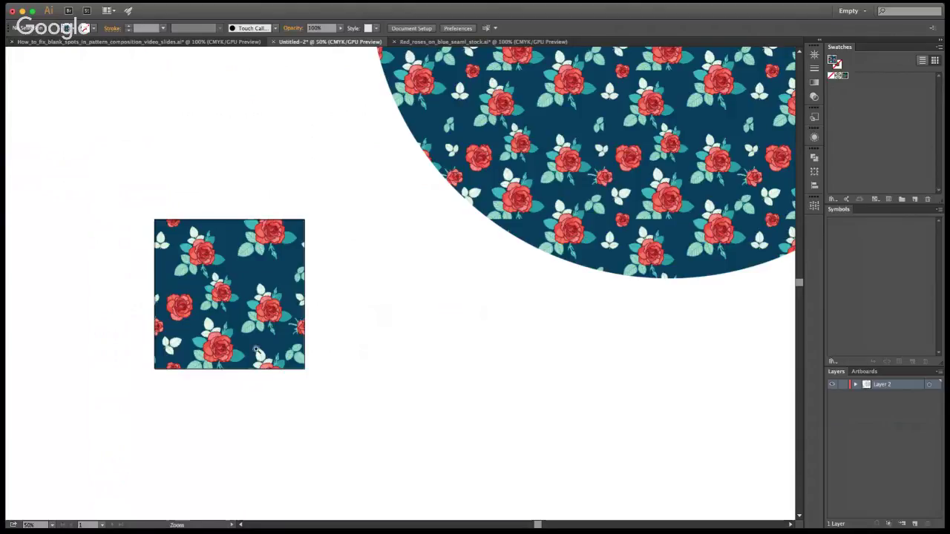
{"action": "left_click", "coordinate": [242, 299]}
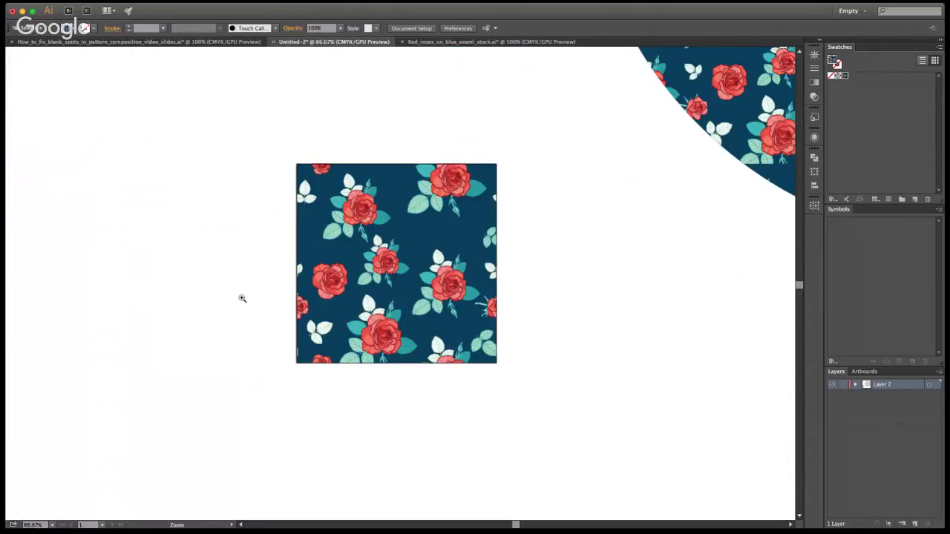
{"action": "key", "text": "super+equal"}
Isolate the rose pattern group two levels deep, then step back out to Layer 2
{"action": "key", "text": "v"}
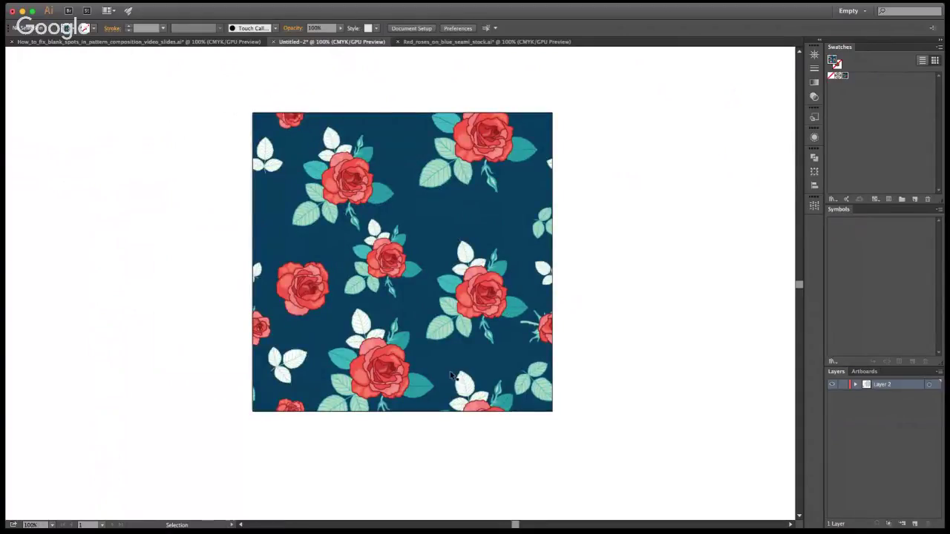
{"action": "left_click", "coordinate": [344, 179]}
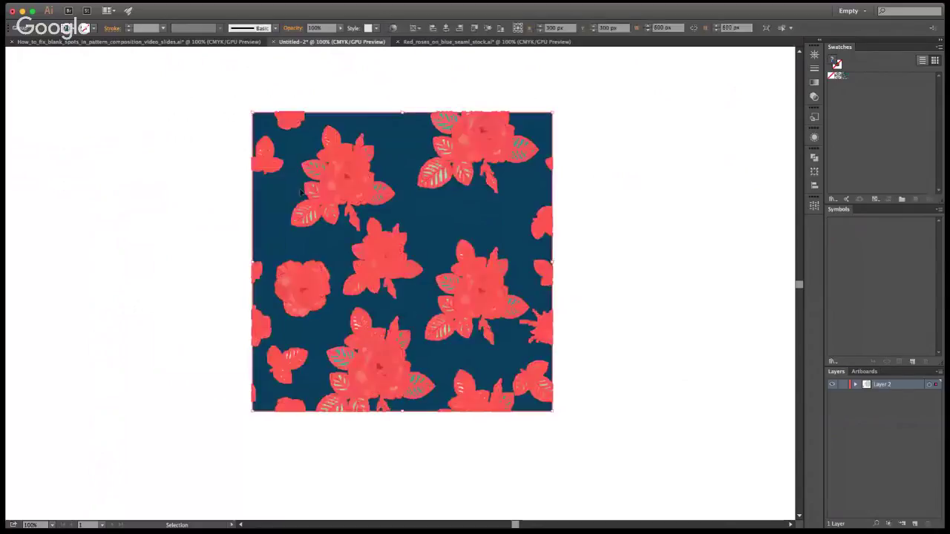
{"action": "double_click", "coordinate": [349, 186]}
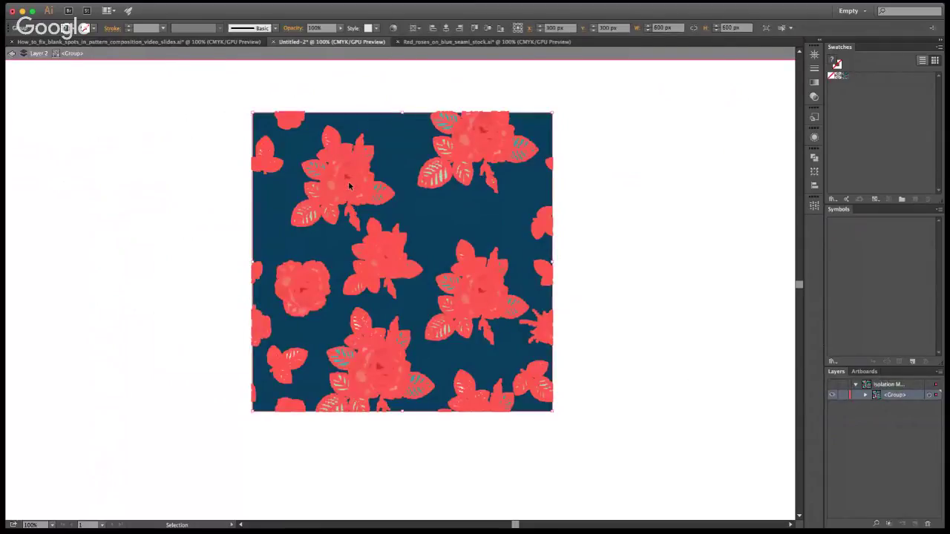
{"action": "double_click", "coordinate": [349, 186]}
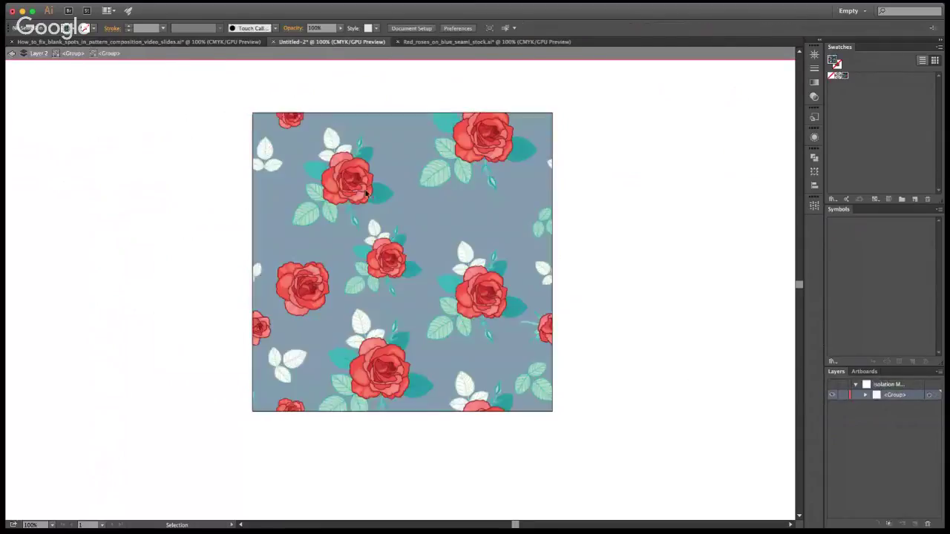
{"action": "left_click", "coordinate": [12, 54]}
{"action": "left_click", "coordinate": [12, 54]}
Exit isolation, marquee-select all the pattern artwork and group it with Ctrl+G
{"action": "left_click", "coordinate": [12, 54]}
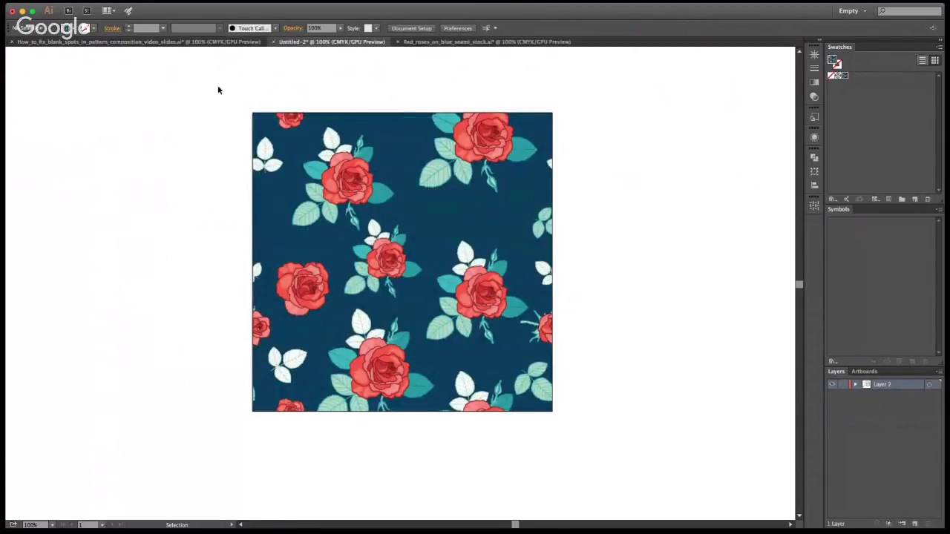
{"action": "left_click_drag", "start_coordinate": [213, 85], "coordinate": [580, 437]}
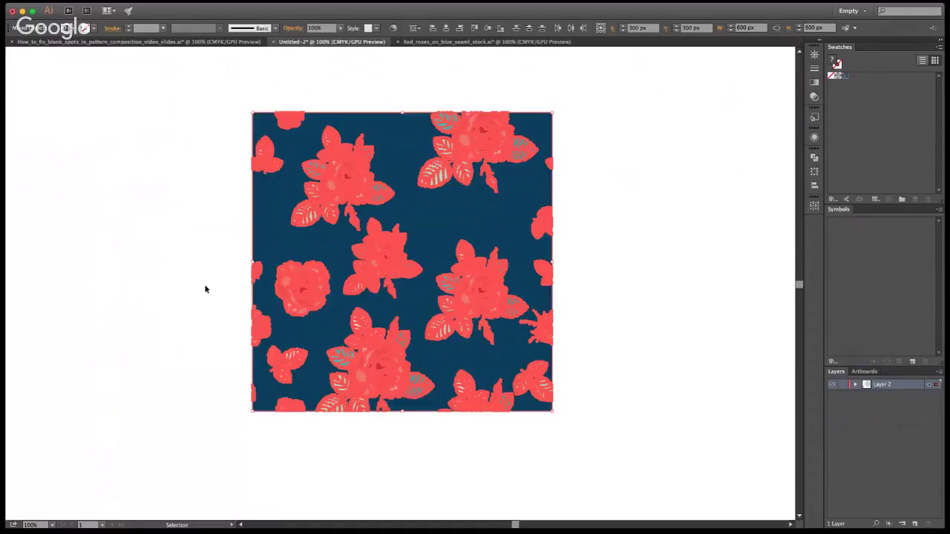
{"action": "key", "text": "ctrl+g"}
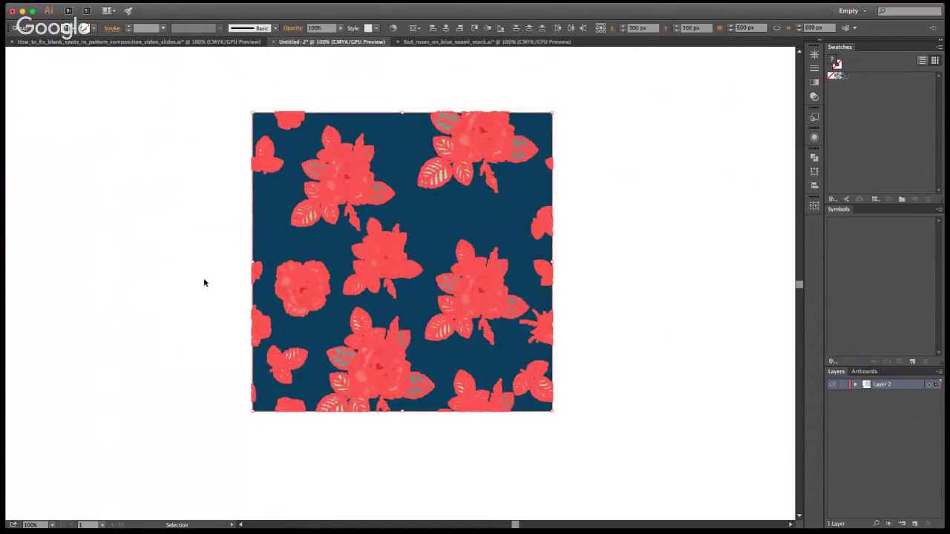
{"action": "left_click", "coordinate": [214, 260]}
Select the top-left, centre-right, bottom and top-right roses, then clear the selection
{"action": "left_click", "coordinate": [354, 177]}
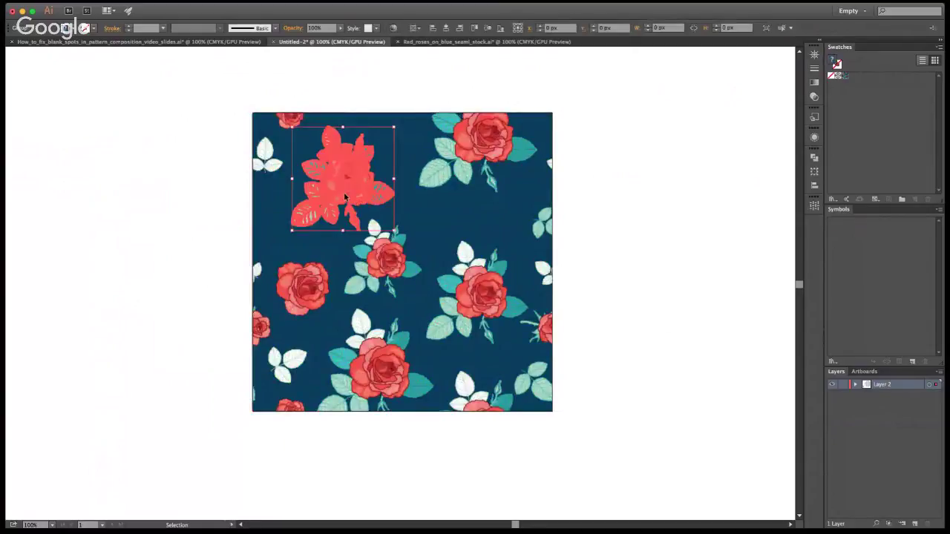
{"action": "left_click", "coordinate": [463, 303]}
{"action": "left_click", "coordinate": [375, 362]}
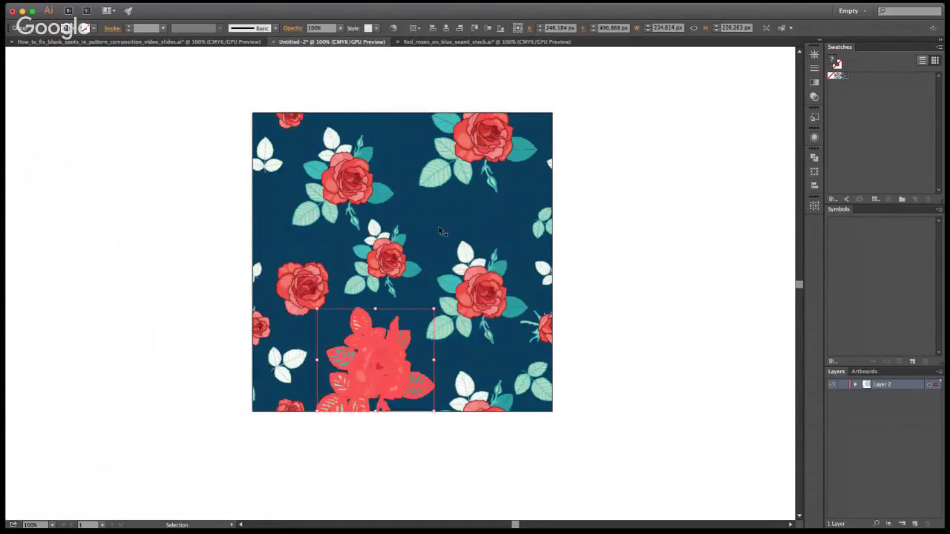
{"action": "left_click", "coordinate": [469, 138]}
{"action": "key", "text": "super+shift+a"}
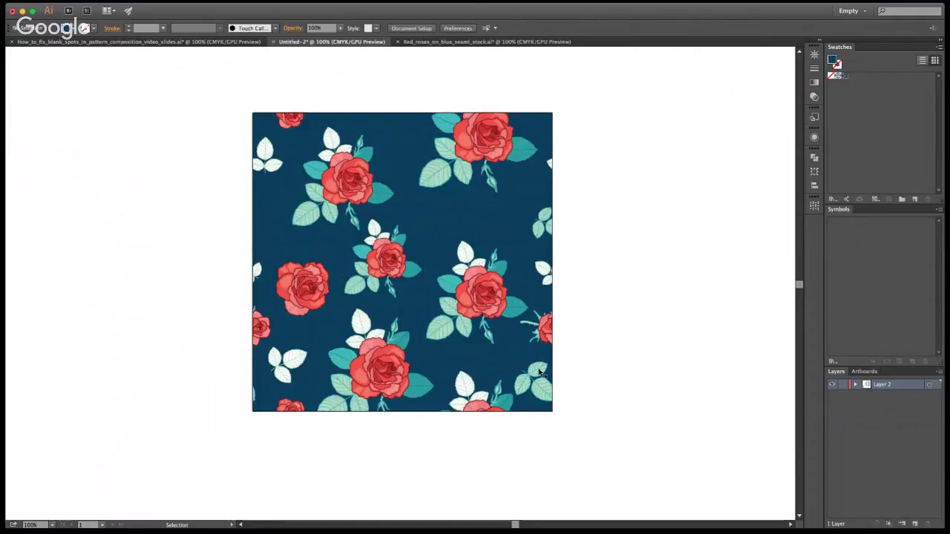
{"action": "left_click", "coordinate": [403, 263]}
{"action": "left_click", "coordinate": [620, 244]}
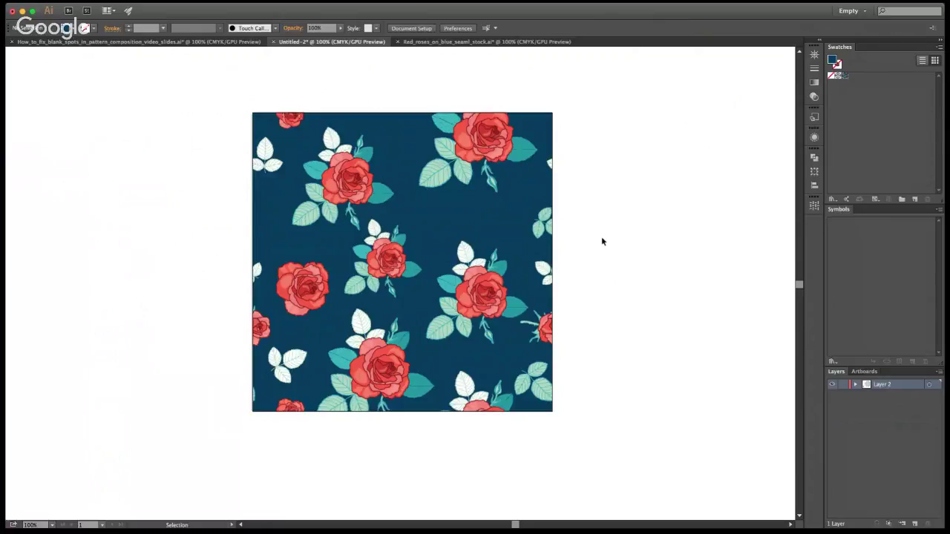
Select the top-left, centre and bottom roses in turn, then leave nothing selected
{"action": "left_click", "coordinate": [368, 197]}
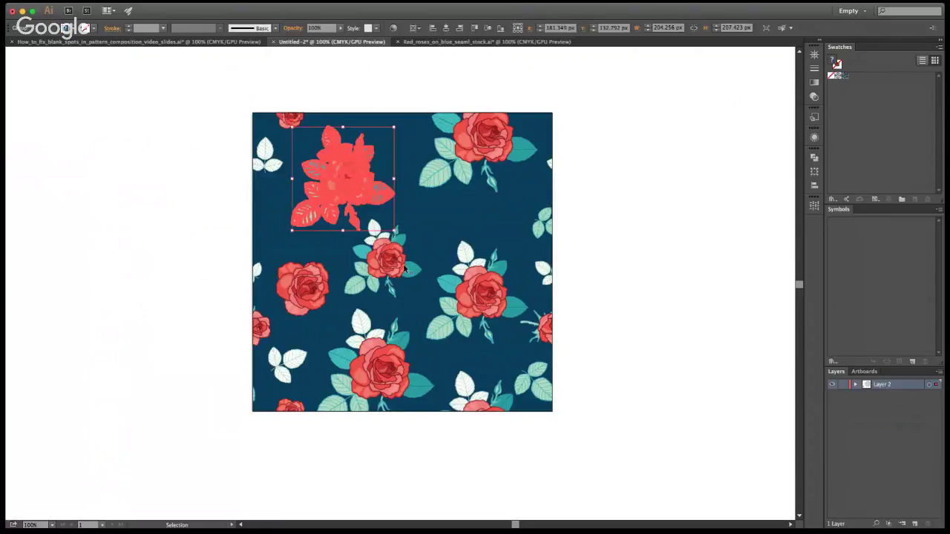
{"action": "left_click", "coordinate": [386, 256]}
{"action": "left_click", "coordinate": [380, 364]}
{"action": "left_click", "coordinate": [632, 311]}
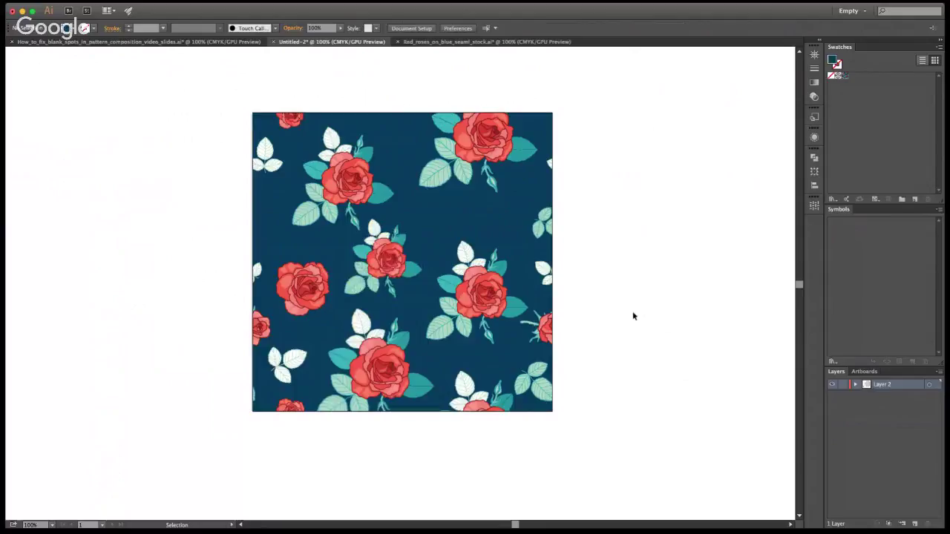
{"action": "left_click", "coordinate": [358, 185]}
{"action": "left_click", "coordinate": [204, 263]}
{"action": "left_click", "coordinate": [346, 208]}
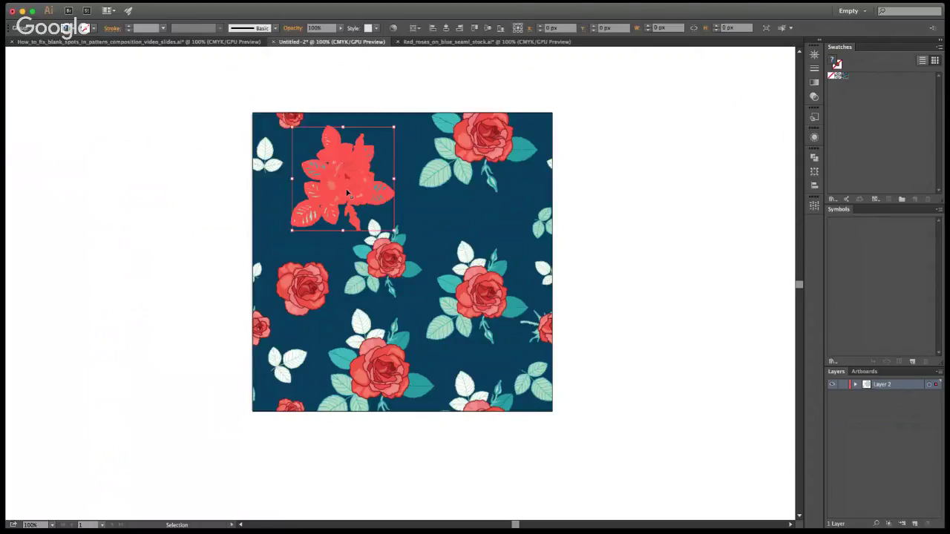
{"action": "left_click", "coordinate": [186, 253]}
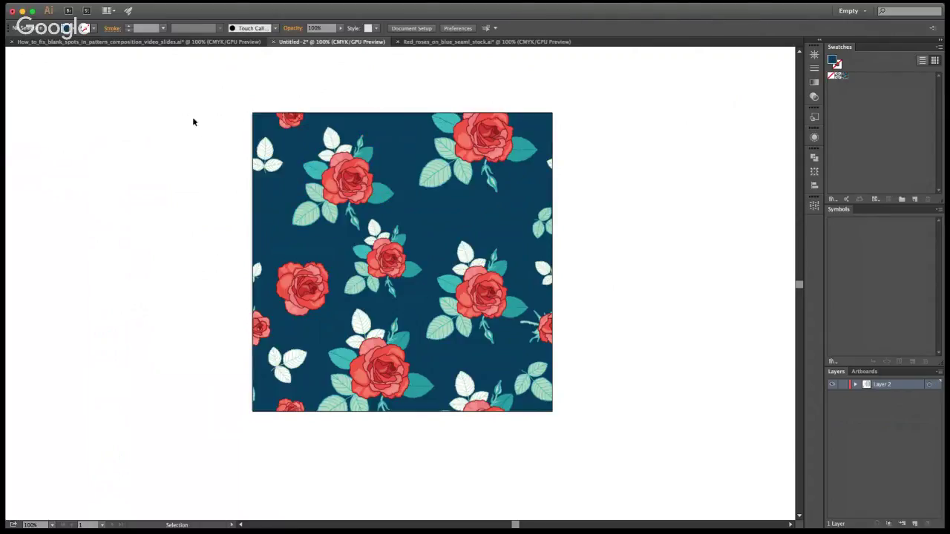
Switch via the slides and Untitled-2 documents to the Red_roses_on_blue stock pattern document
{"action": "left_click", "coordinate": [192, 42]}
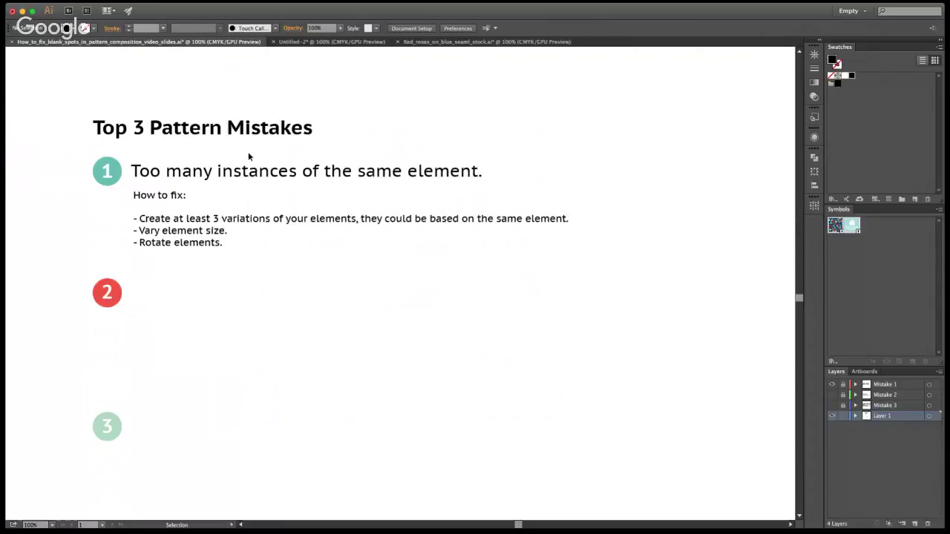
{"action": "left_click", "coordinate": [330, 41]}
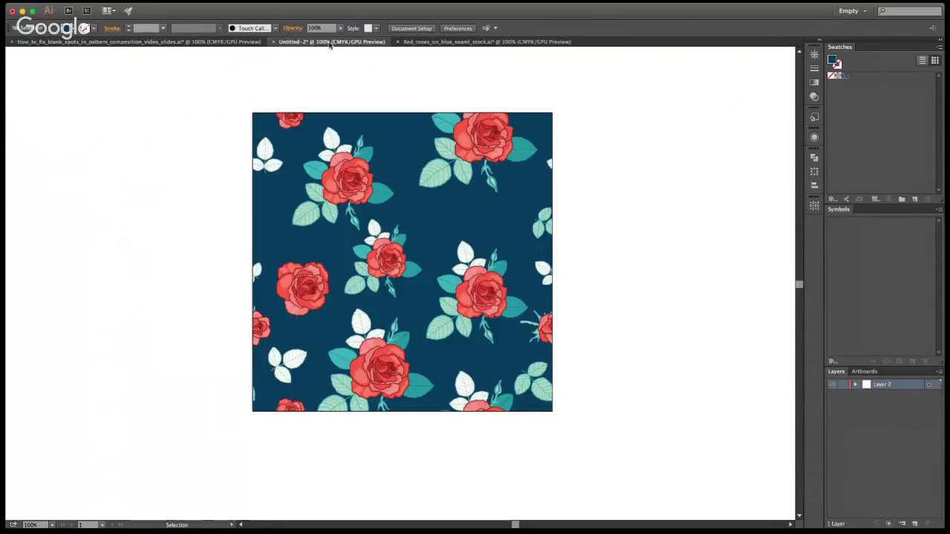
{"action": "left_click", "coordinate": [469, 43]}
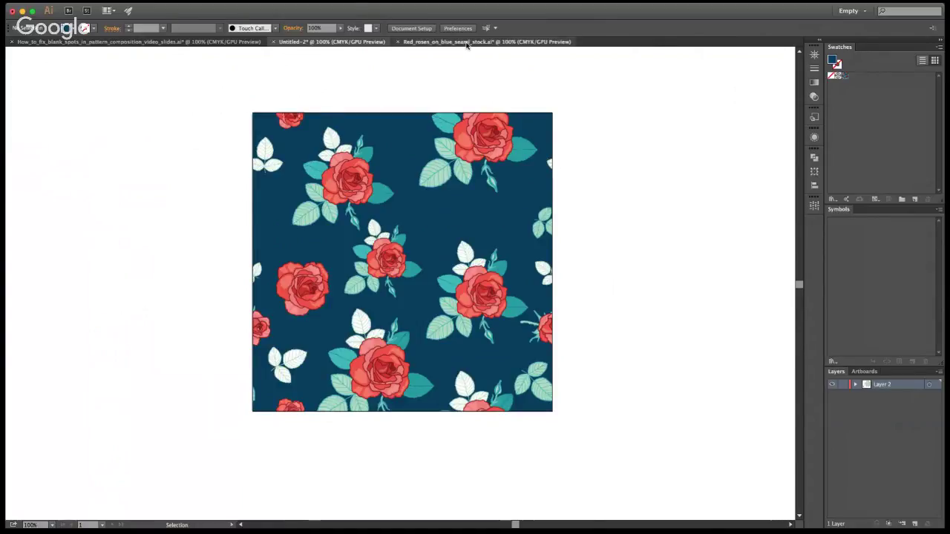
Pan to the rose tile and isolate its nested rose group
{"action": "key", "text": "h"}
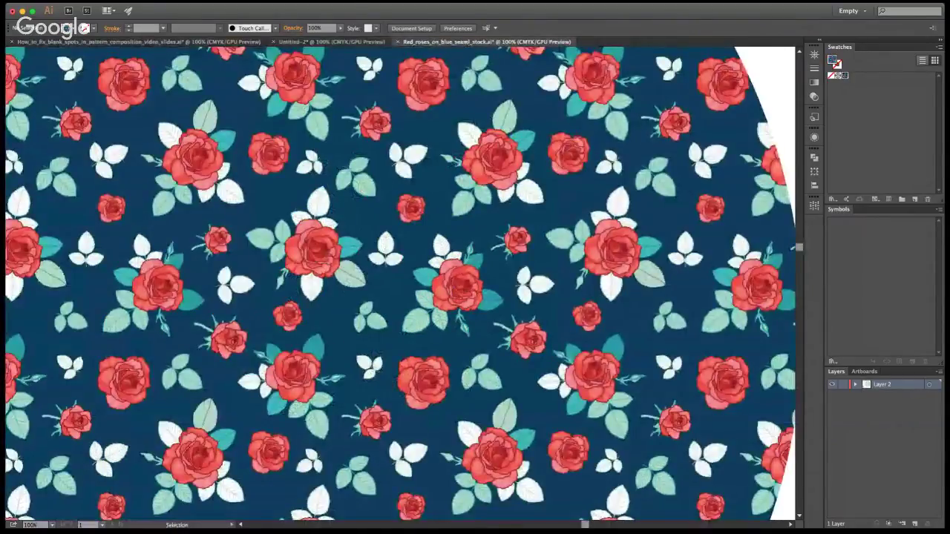
{"action": "left_click_drag", "start_coordinate": [397, 326], "coordinate": [276, 392]}
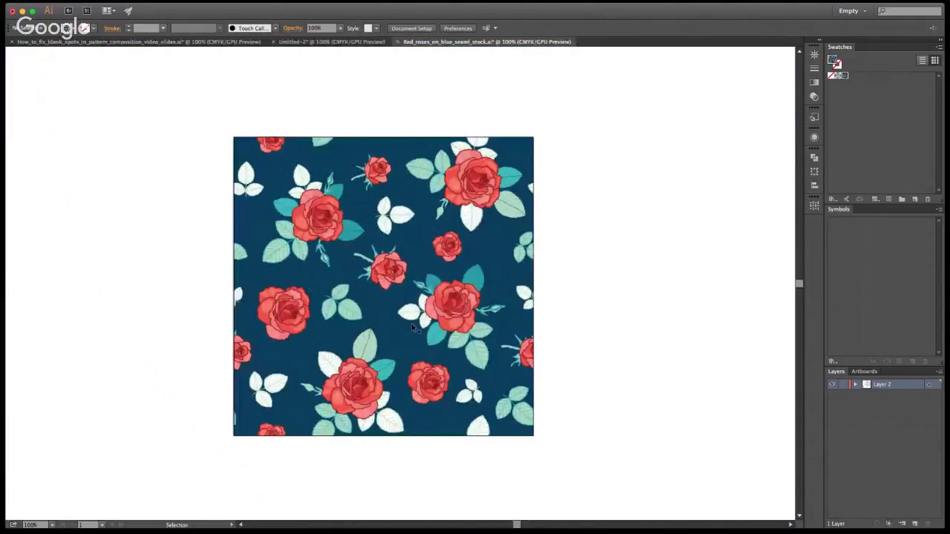
{"action": "left_click", "coordinate": [321, 230]}
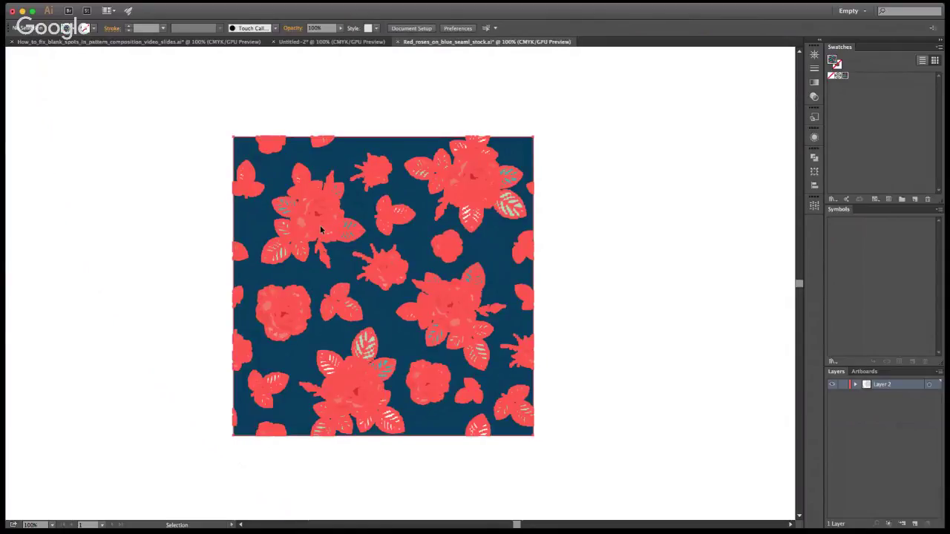
{"action": "double_click", "coordinate": [320, 230]}
{"action": "key", "text": "super+a"}
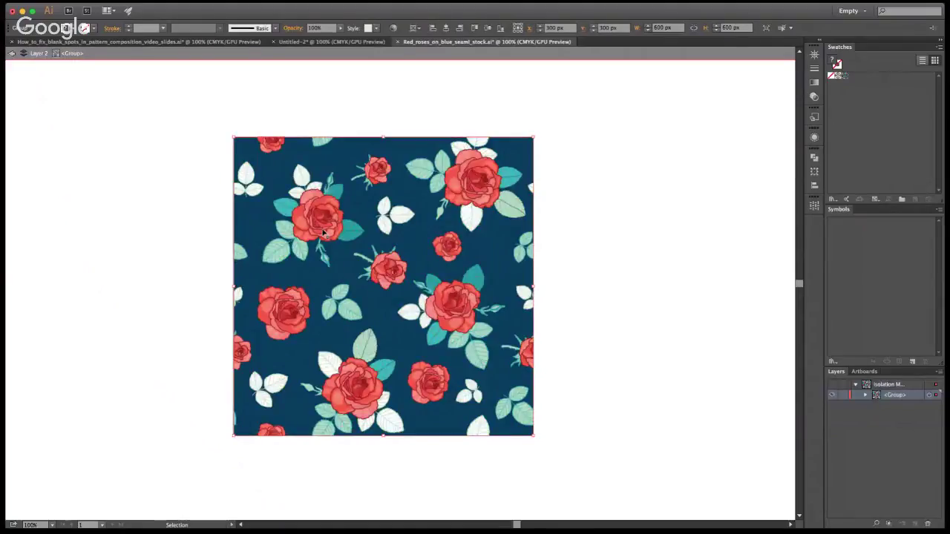
{"action": "double_click", "coordinate": [323, 233]}
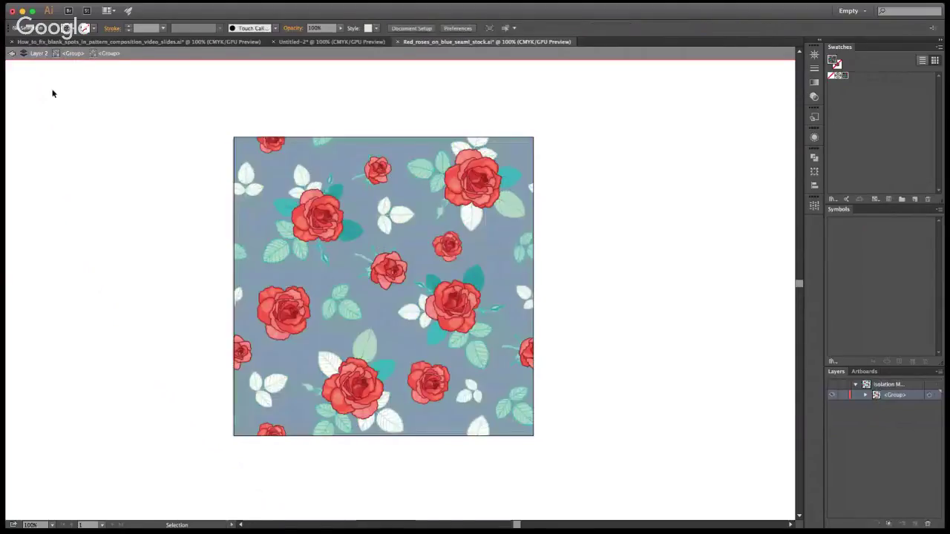
Drag the stray red shape out from under the white leaves and delete it
{"action": "left_click", "coordinate": [314, 199]}
{"action": "left_click", "coordinate": [276, 344]}
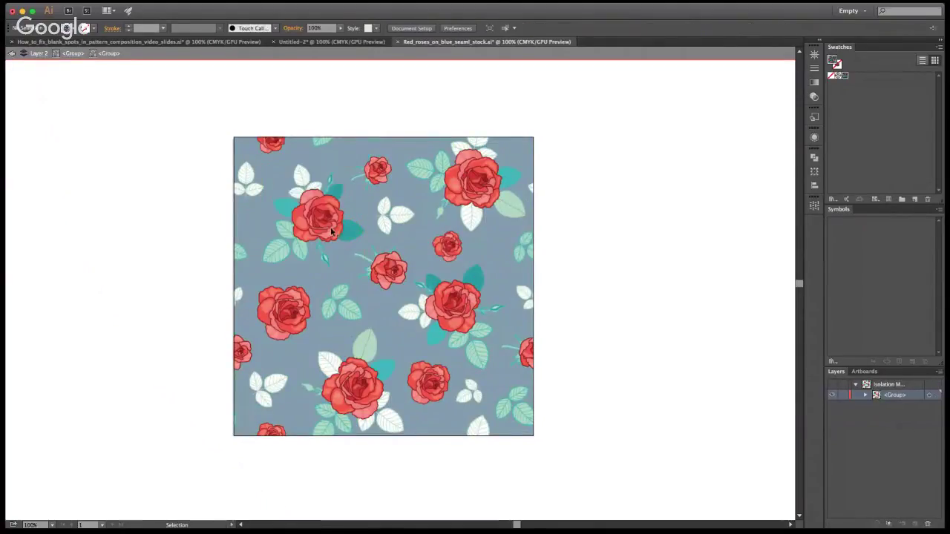
{"action": "left_click", "coordinate": [276, 311]}
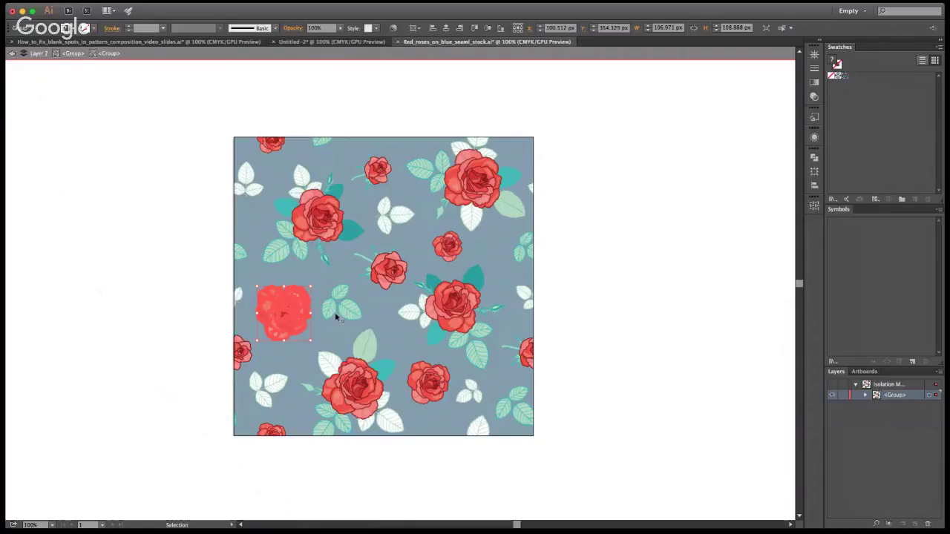
{"action": "left_click", "coordinate": [377, 170]}
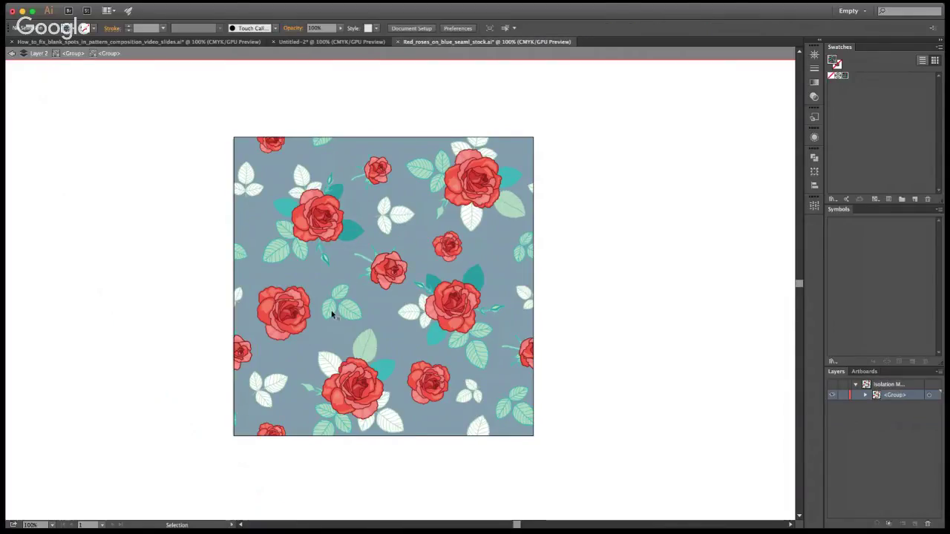
{"action": "left_click_drag", "start_coordinate": [332, 315], "coordinate": [385, 227]}
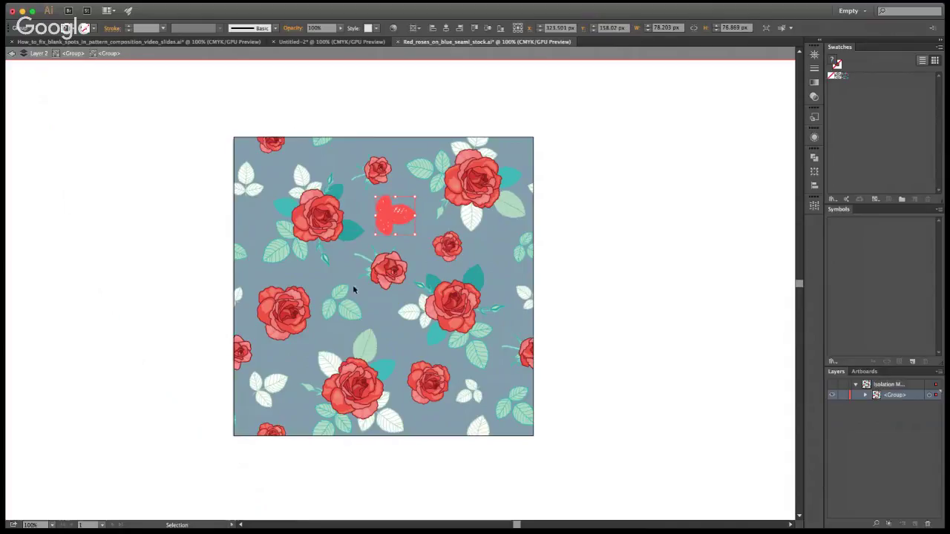
{"action": "key", "text": "Delete"}
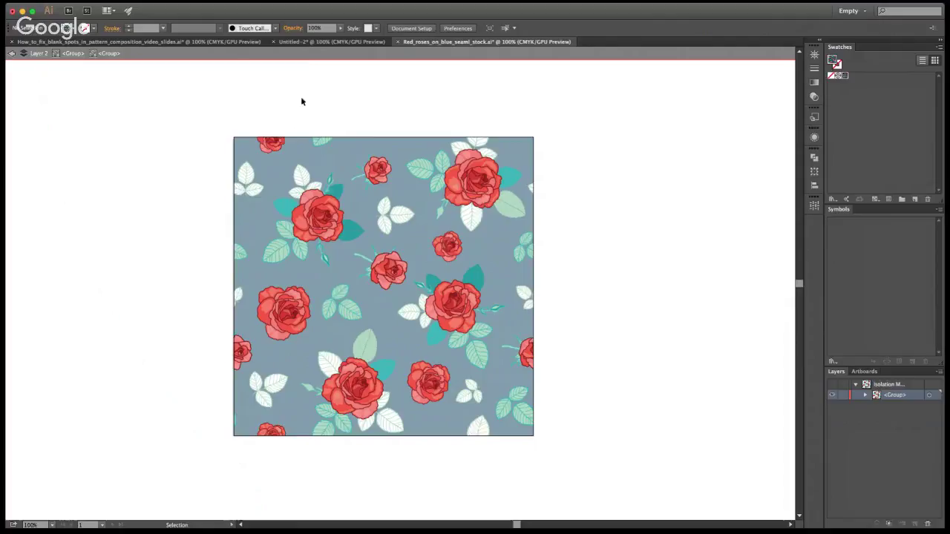
Exit isolation mode fully and compare the Untitled-2 tile against the Red_roses tile
{"action": "left_click", "coordinate": [13, 55]}
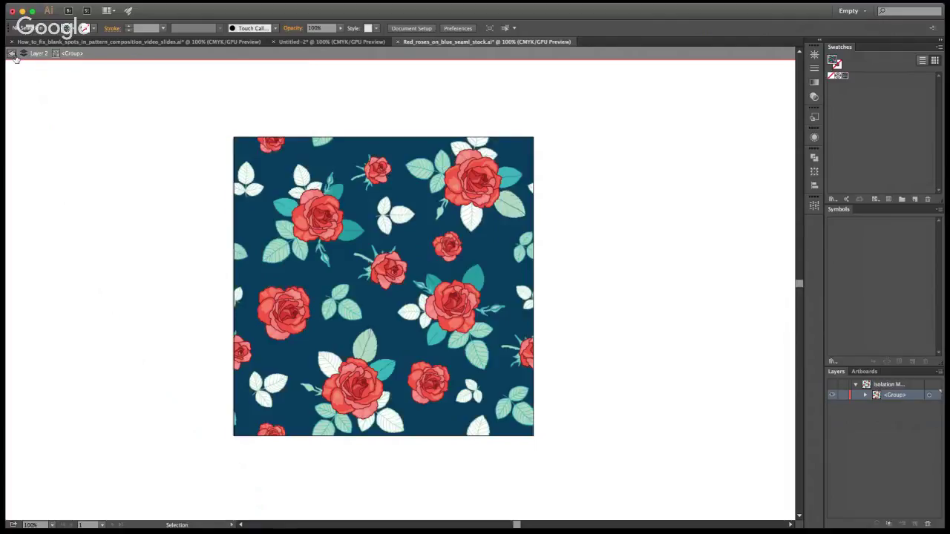
{"action": "left_click", "coordinate": [13, 55]}
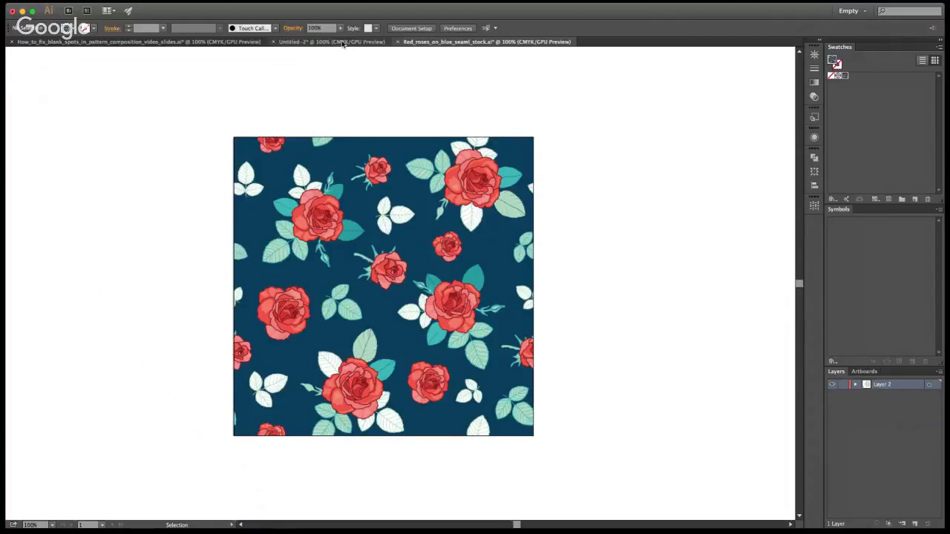
{"action": "left_click", "coordinate": [343, 43]}
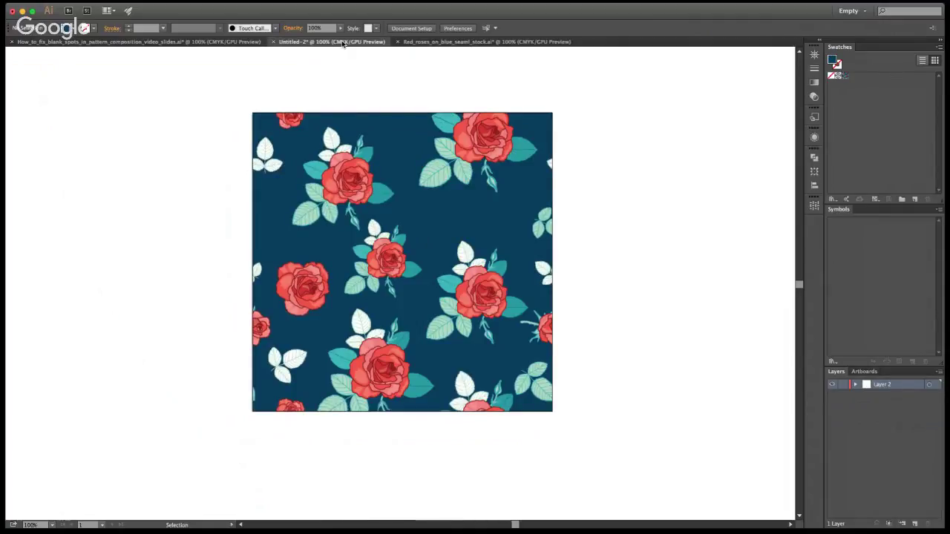
{"action": "left_click", "coordinate": [449, 42]}
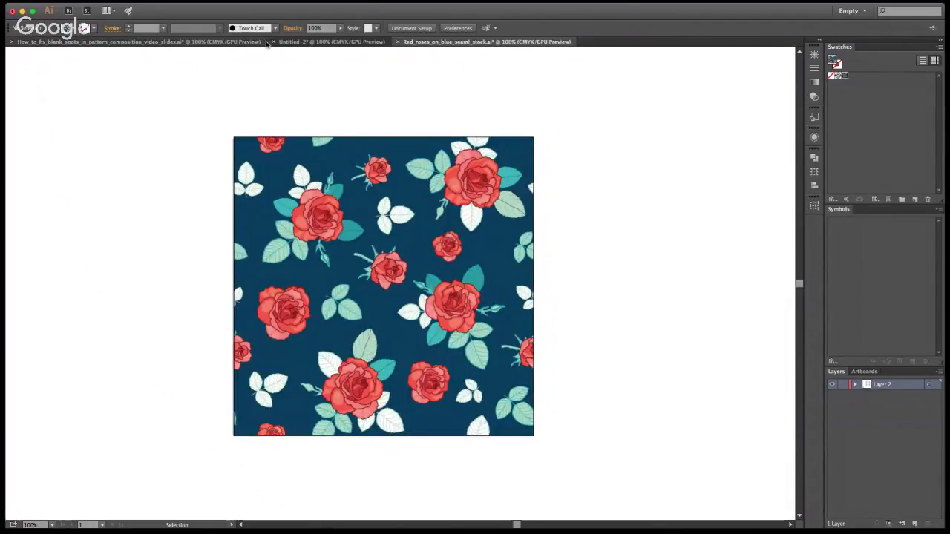
Flip between the slides, Untitled-2 and Red_roses documents, ending on Red_roses_on_blue_seaml_stock.ai
{"action": "left_click", "coordinate": [167, 42]}
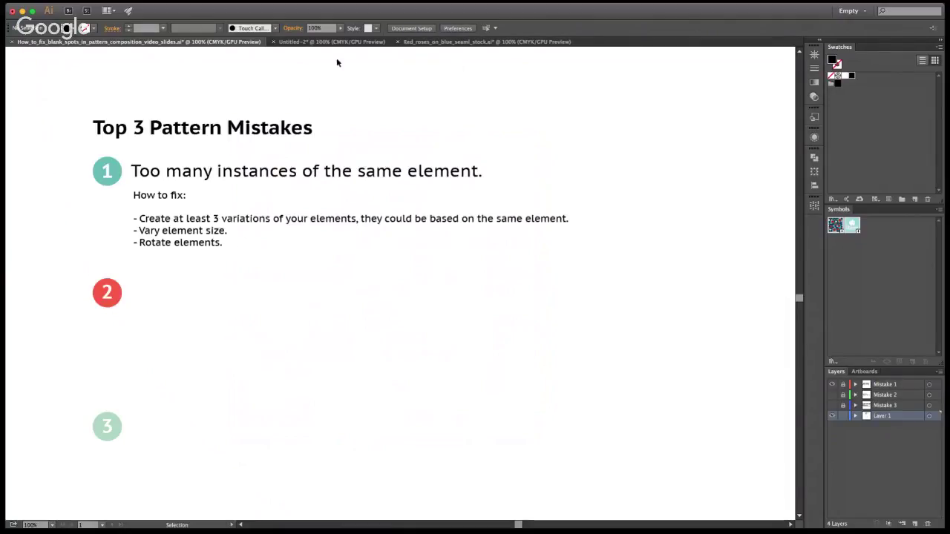
{"action": "left_click", "coordinate": [416, 43]}
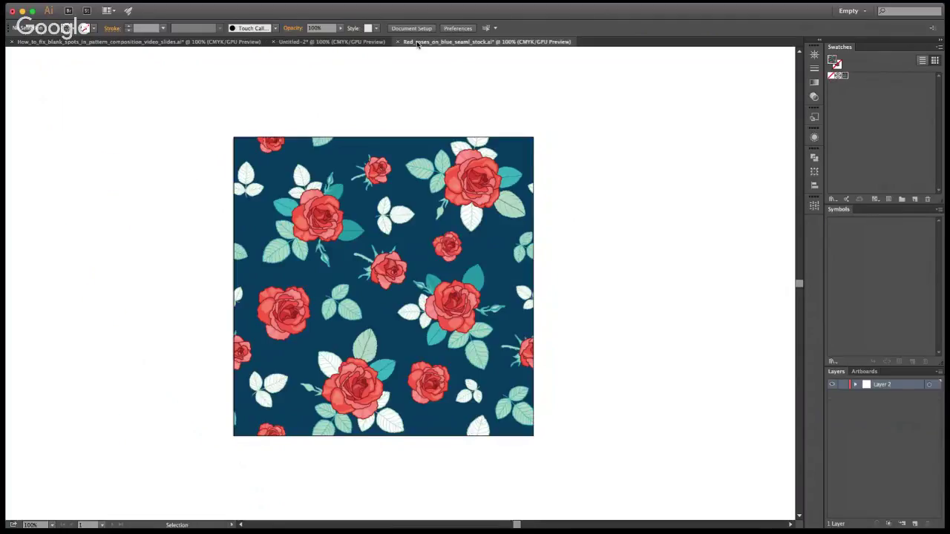
{"action": "key", "text": "ctrl+shift+Tab"}
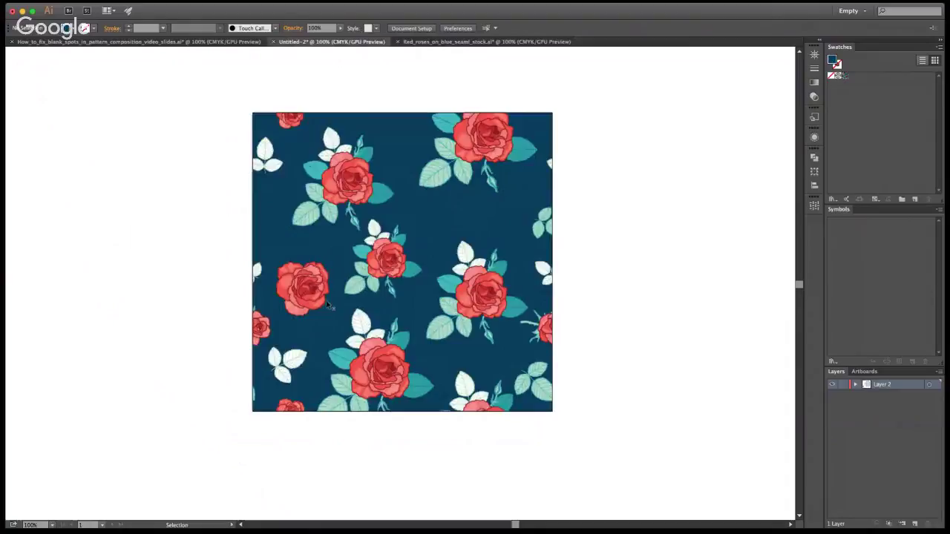
{"action": "left_click", "coordinate": [468, 42]}
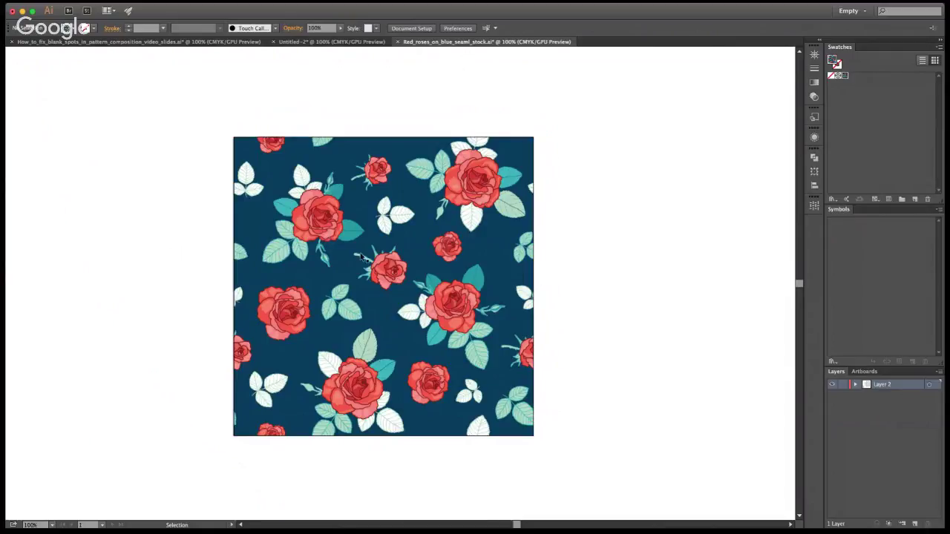
On the slides document, turn on Mistake 2: 'Elements are not repeated properly.' with its fixes
{"action": "left_click", "coordinate": [199, 43]}
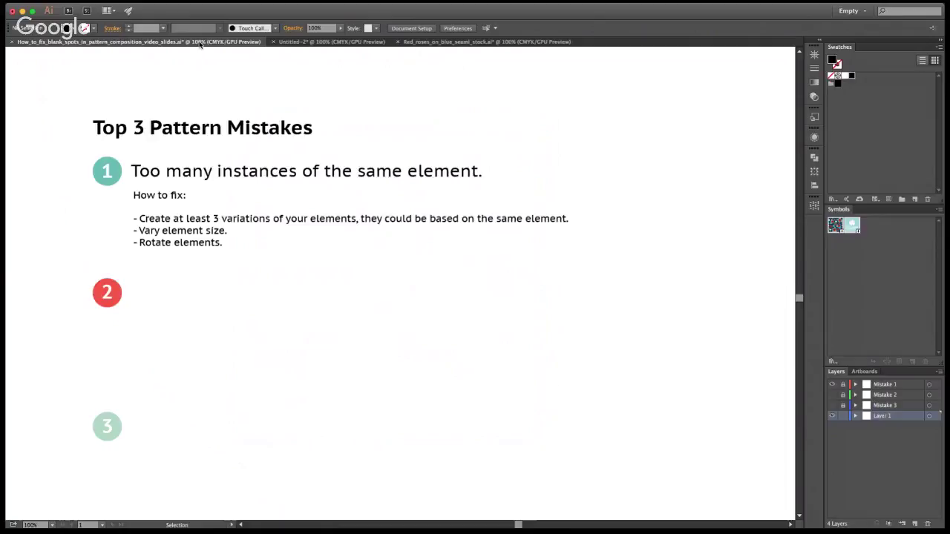
{"action": "left_click", "coordinate": [831, 395]}
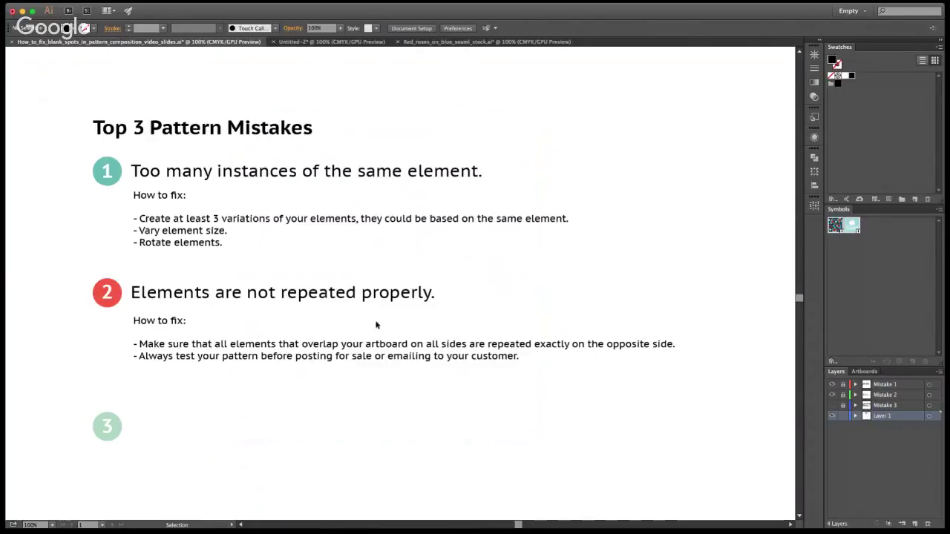
In Untitled-2, pan and zoom out to see the whole rose-pattern circle
{"action": "left_click", "coordinate": [370, 43]}
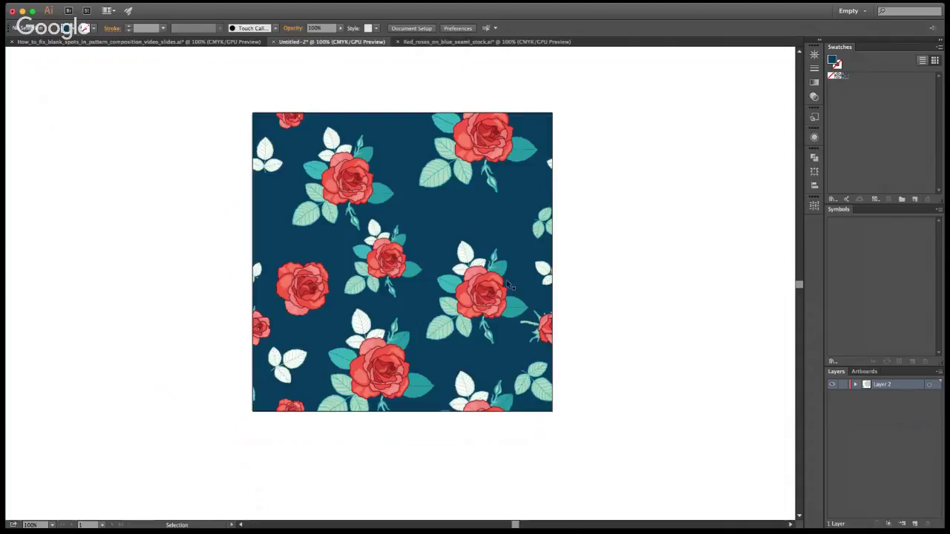
{"action": "key", "text": "h"}
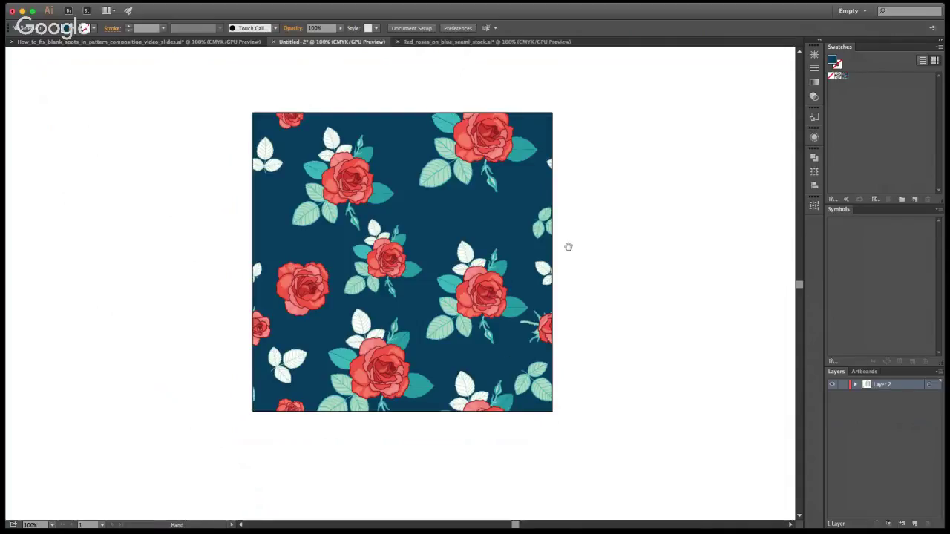
{"action": "left_click_drag", "start_coordinate": [561, 236], "coordinate": [405, 293]}
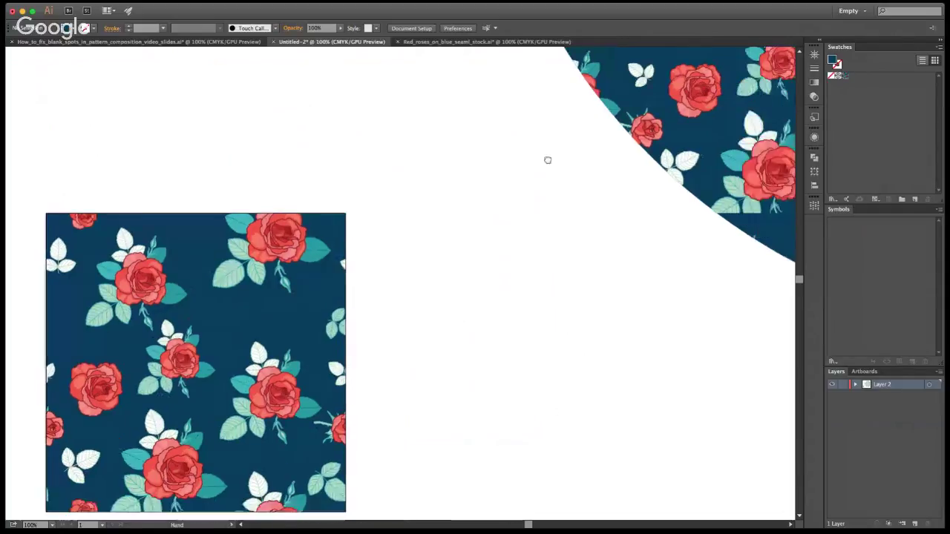
{"action": "left_click_drag", "start_coordinate": [547, 161], "coordinate": [286, 337]}
{"action": "scroll", "coordinate": [465, 219], "scroll_direction": "right", "scroll_amount": 5}
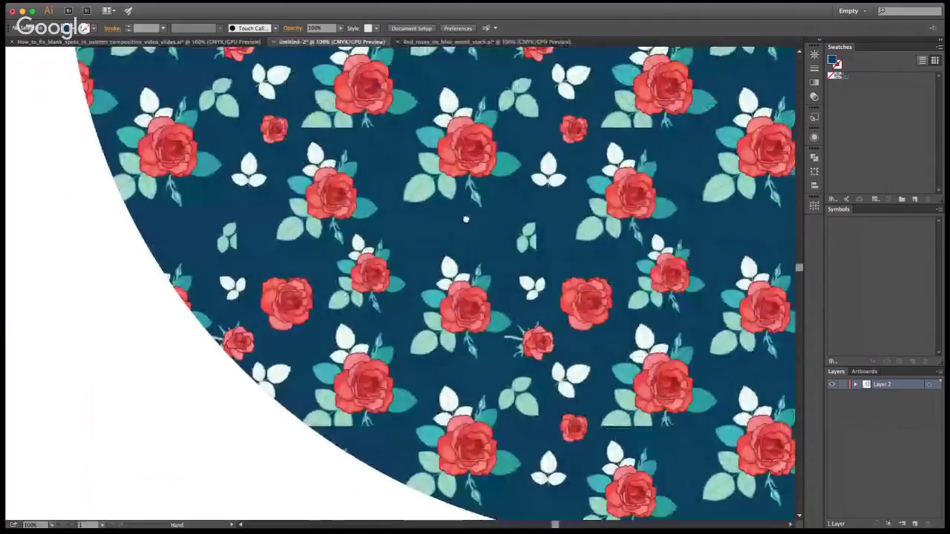
{"action": "scroll", "coordinate": [466, 219], "scroll_direction": "right", "scroll_amount": 5}
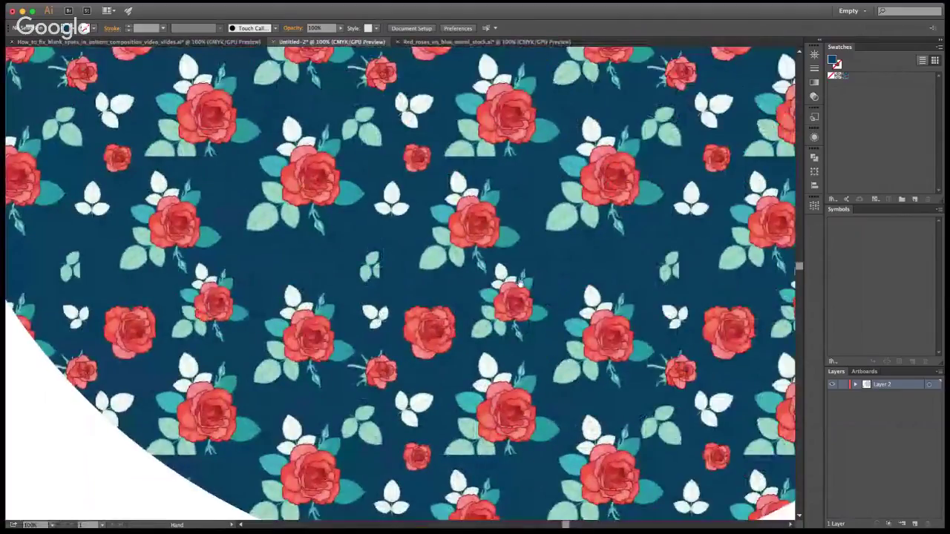
{"action": "left_click", "coordinate": [426, 265], "text": "alt"}
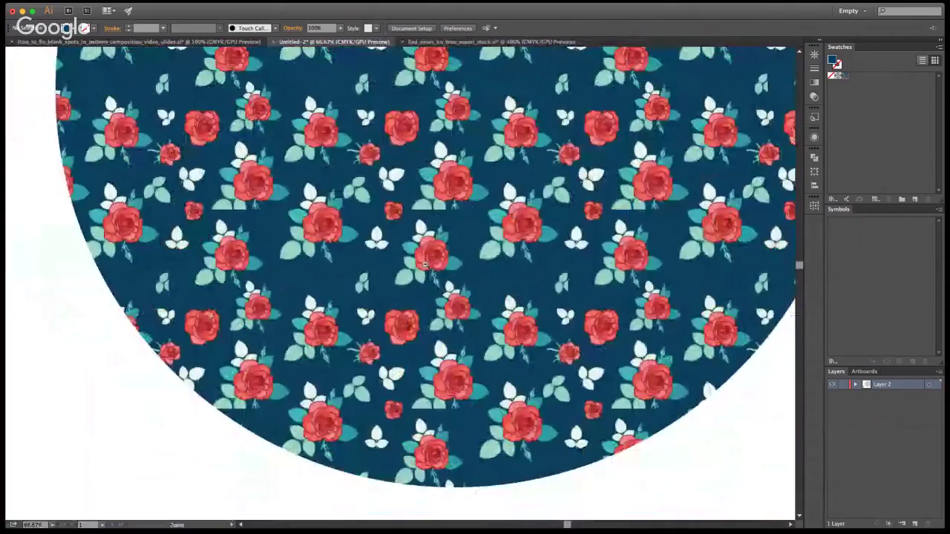
{"action": "left_click", "coordinate": [426, 264], "text": "alt"}
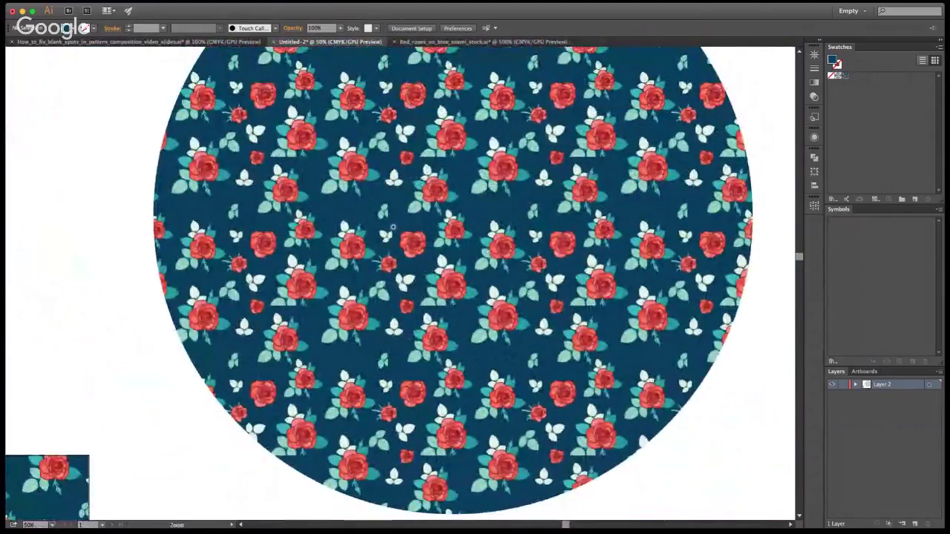
Try a white fill on the circle, then undo to keep the rose pattern and deselect
{"action": "key", "text": "v"}
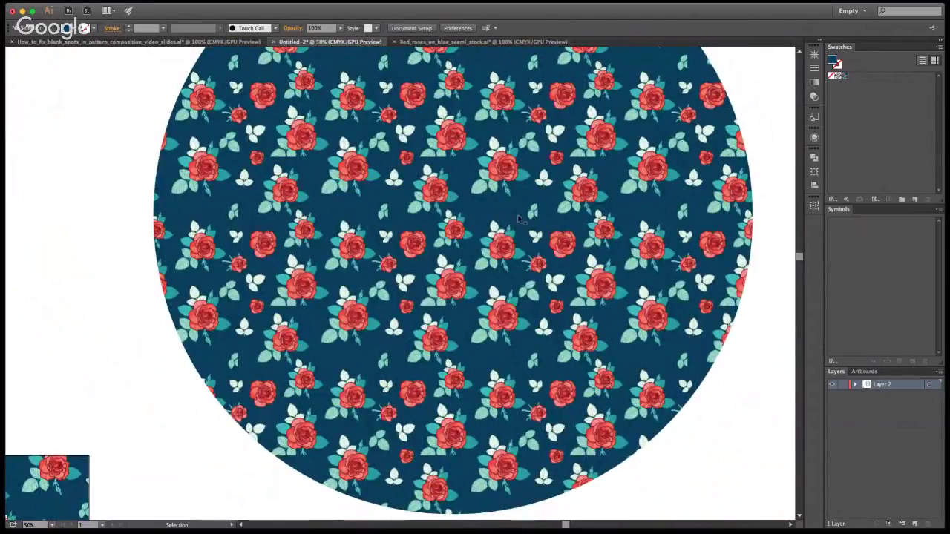
{"action": "left_click", "coordinate": [493, 180]}
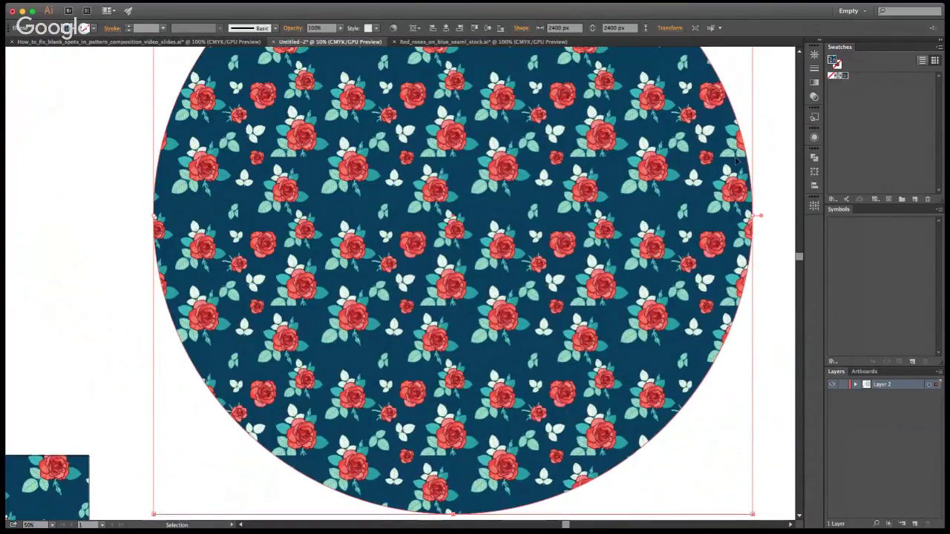
{"action": "key", "text": "i"}
{"action": "left_click", "coordinate": [757, 215]}
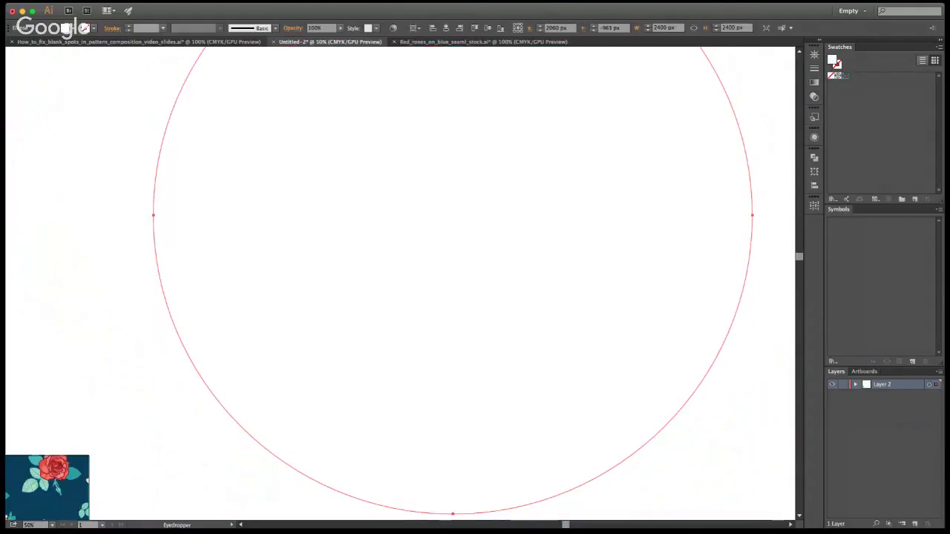
{"action": "key", "text": "v"}
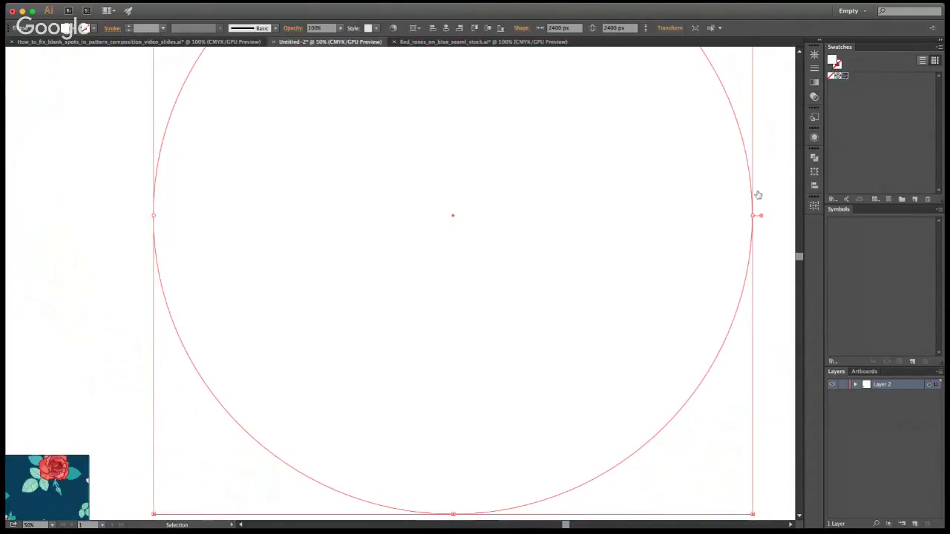
{"action": "key", "text": "super+z"}
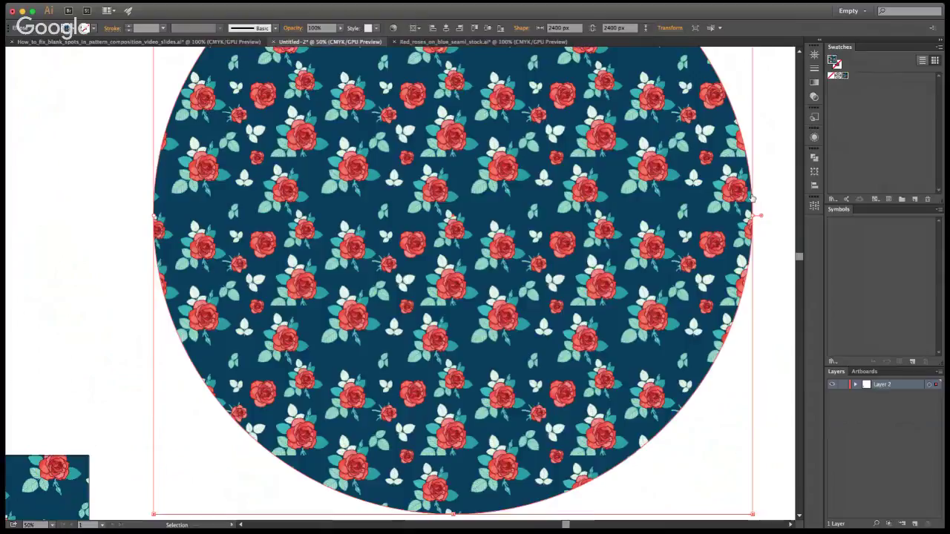
{"action": "left_click", "coordinate": [753, 197]}
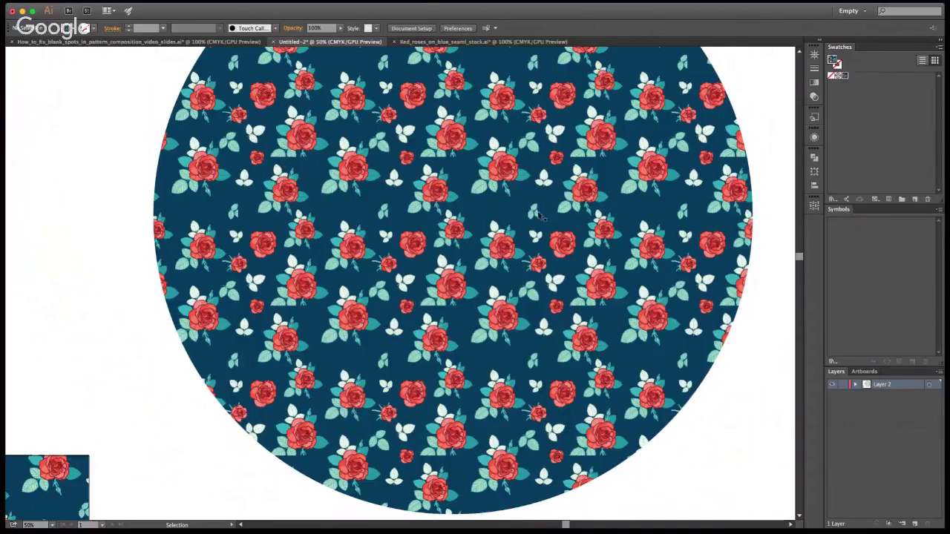
Pan to the small tile and move the rose silhouette from its bottom to the top edge
{"action": "key", "text": "h"}
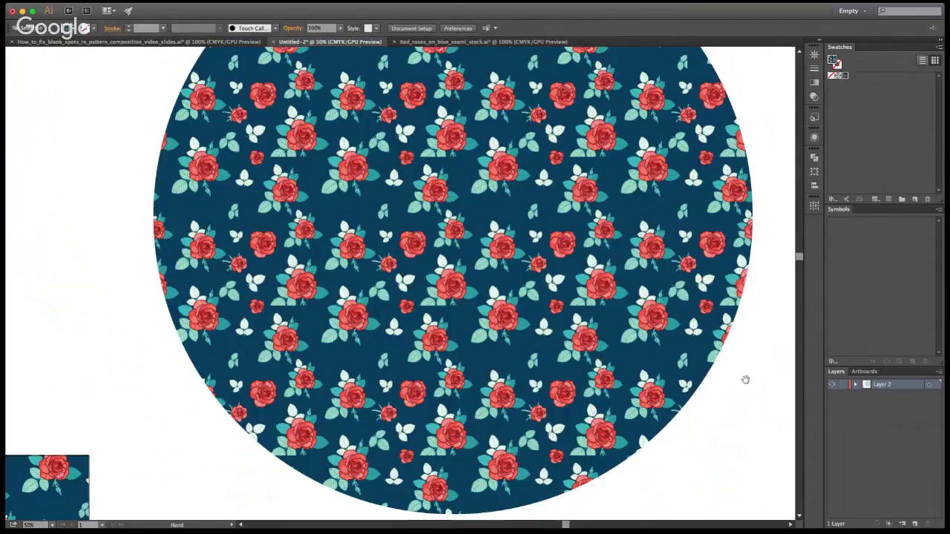
{"action": "left_click_drag", "start_coordinate": [133, 486], "coordinate": [451, 268]}
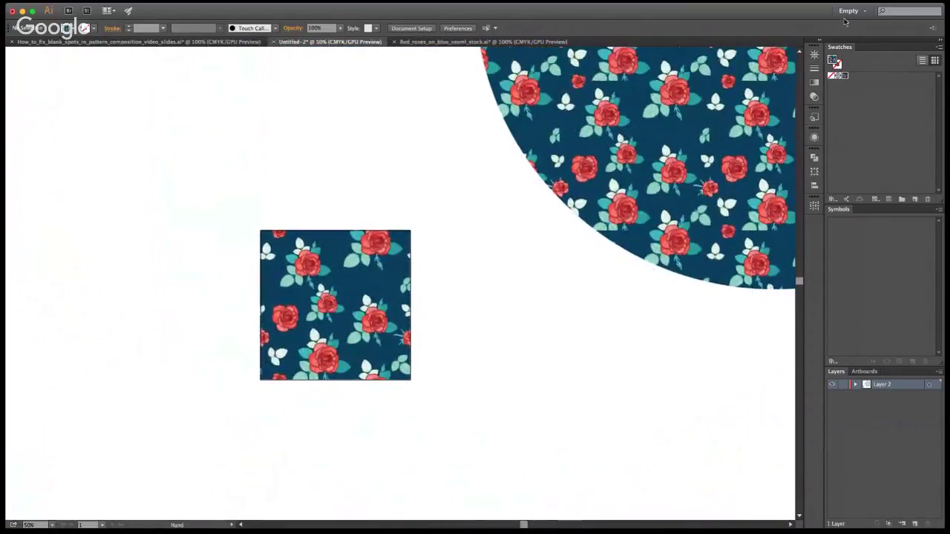
{"action": "key", "text": "v"}
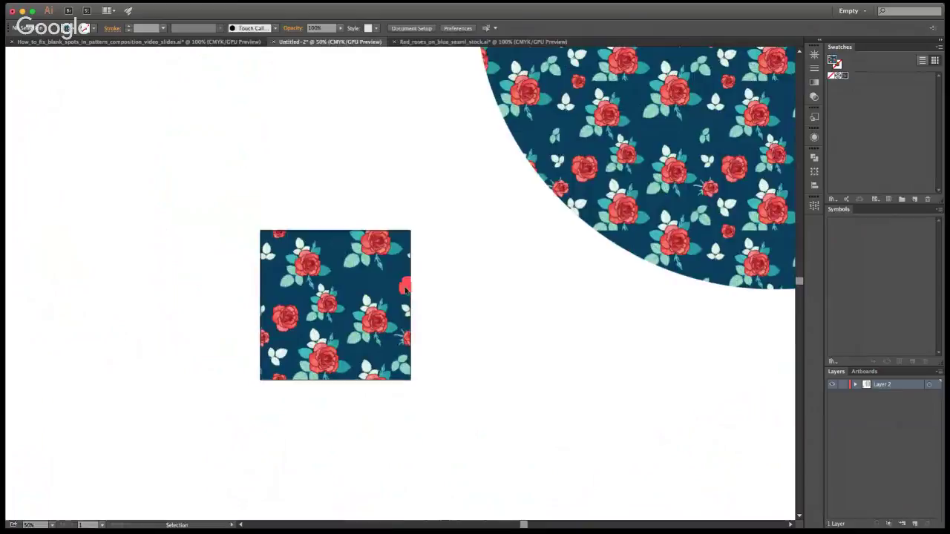
{"action": "left_click", "coordinate": [405, 288]}
{"action": "left_click", "coordinate": [447, 287]}
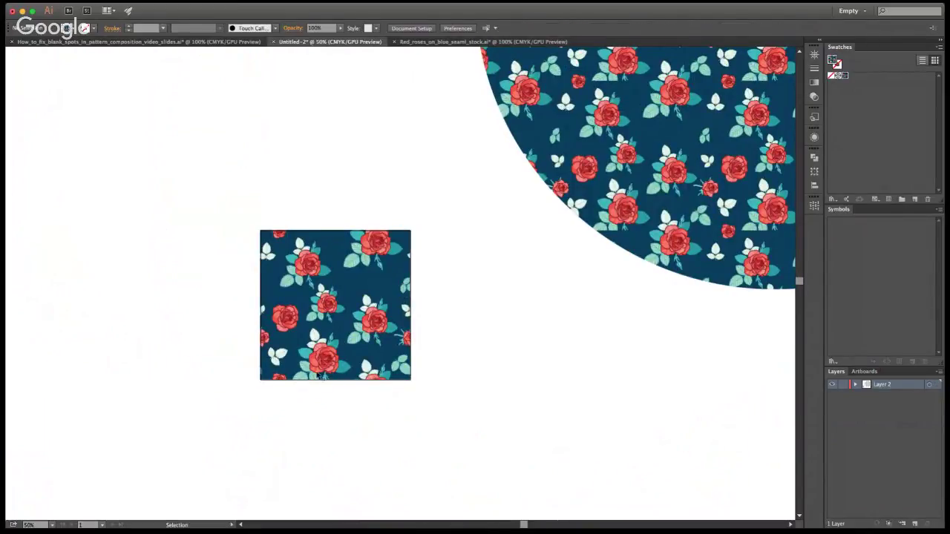
{"action": "left_click", "coordinate": [309, 375]}
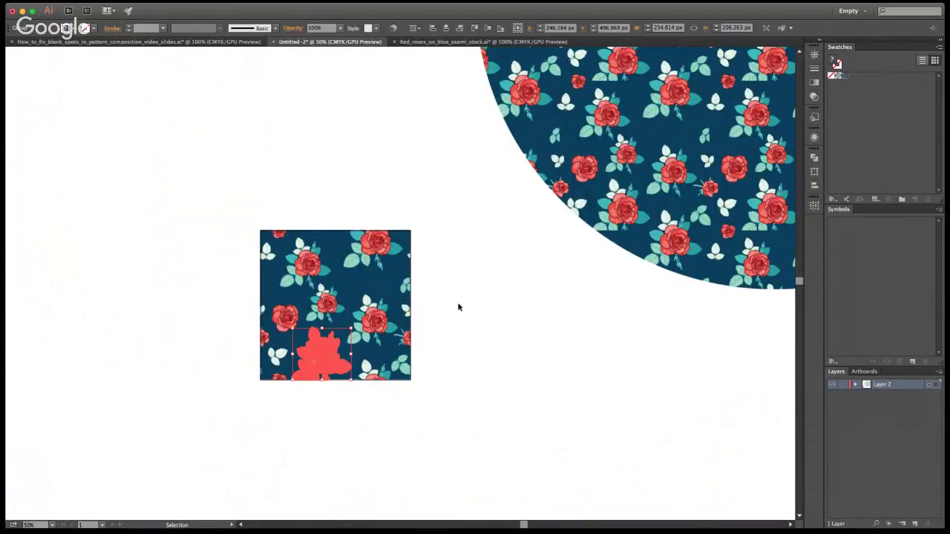
{"action": "left_click_drag", "start_coordinate": [333, 364], "coordinate": [375, 380]}
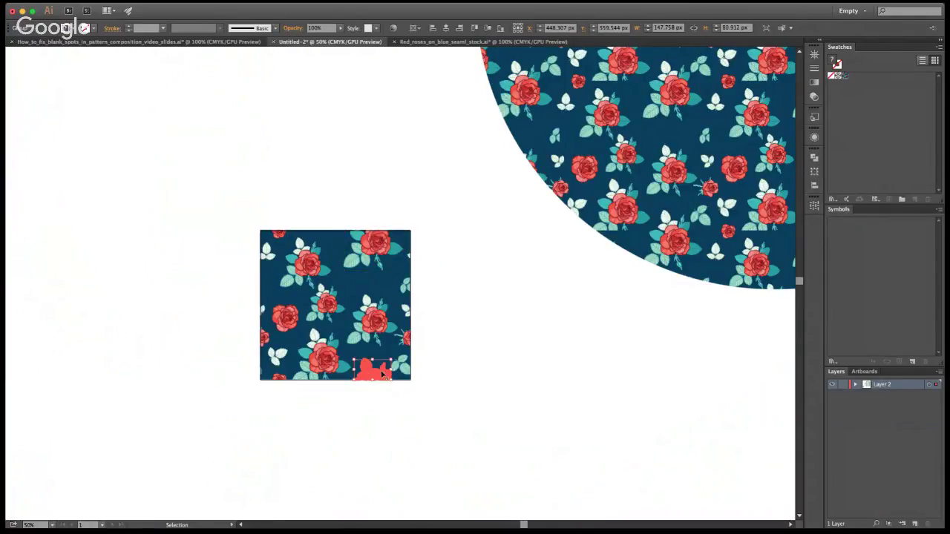
Deselect the rose piece, pan over the pattern circle and return to the slides document
{"action": "left_click", "coordinate": [475, 347]}
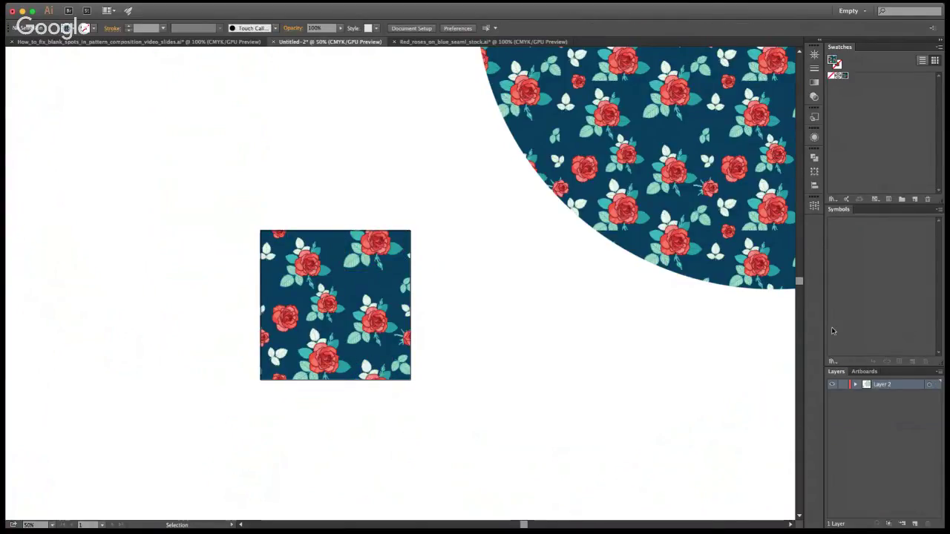
{"action": "left_click_drag", "start_coordinate": [652, 62], "coordinate": [424, 187]}
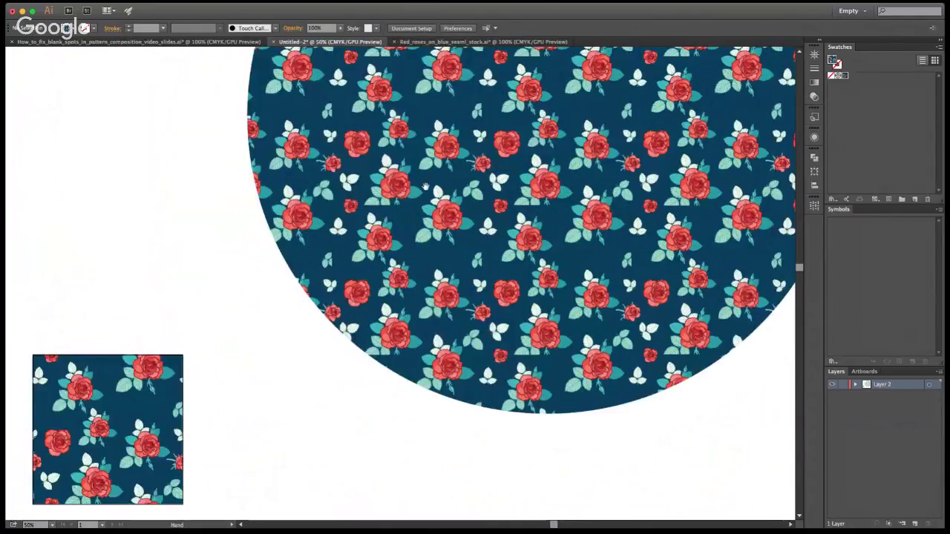
{"action": "left_click", "coordinate": [224, 42]}
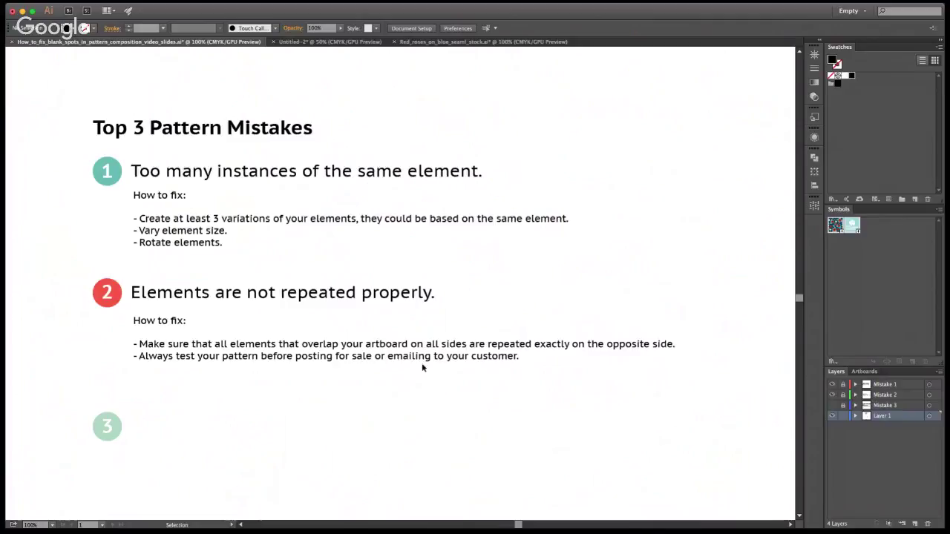
Make the Mistake 3 layer visible on the slide, then return to the Untitled-2 rose document
{"action": "left_click", "coordinate": [360, 43]}
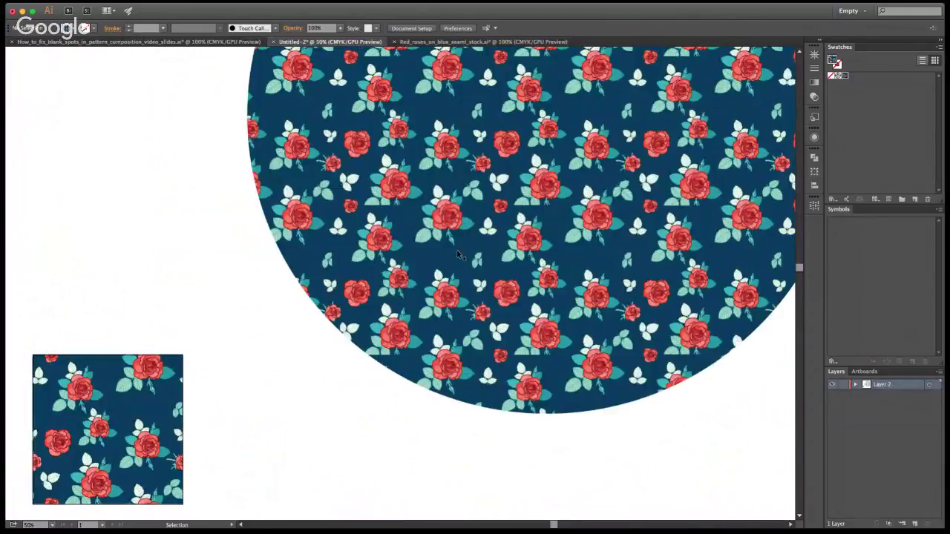
{"action": "left_click", "coordinate": [158, 42]}
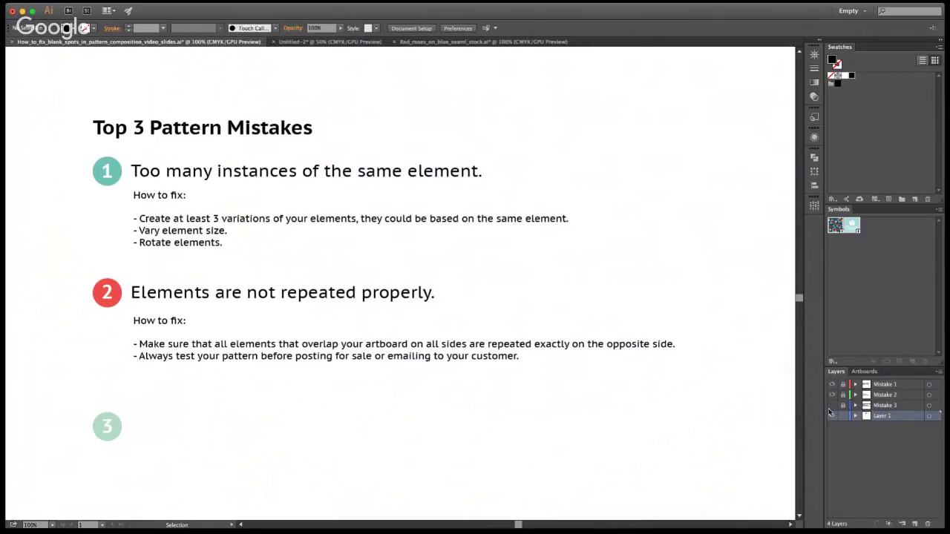
{"action": "left_click", "coordinate": [832, 406]}
{"action": "scroll", "coordinate": [597, 355], "scroll_direction": "down", "scroll_amount": 2}
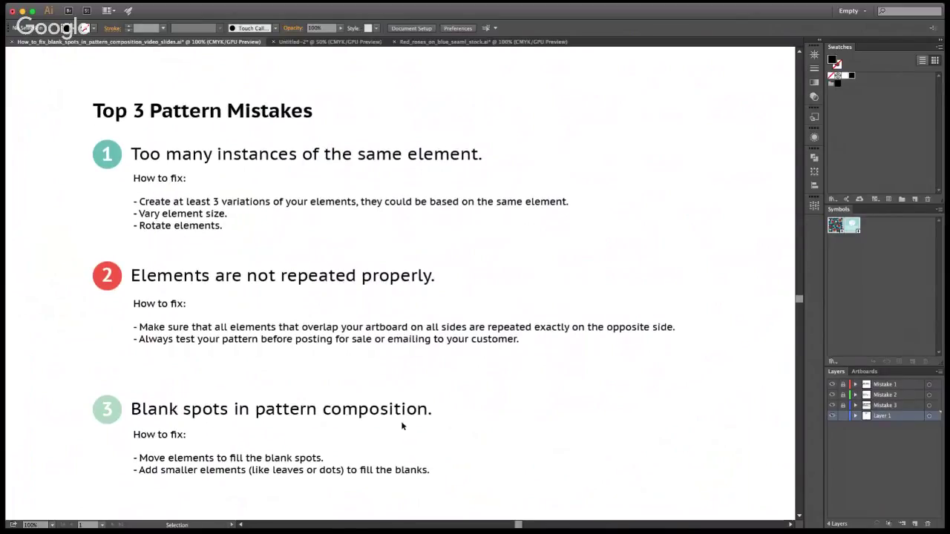
{"action": "left_click", "coordinate": [331, 42]}
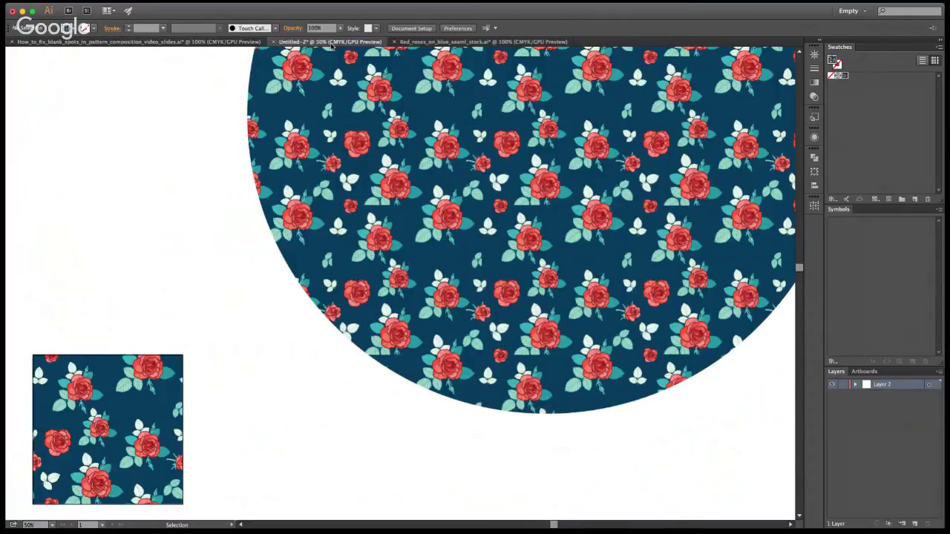
Zoom in so the square rose pattern tile fills the centre of the view
{"action": "key", "text": "super+0"}
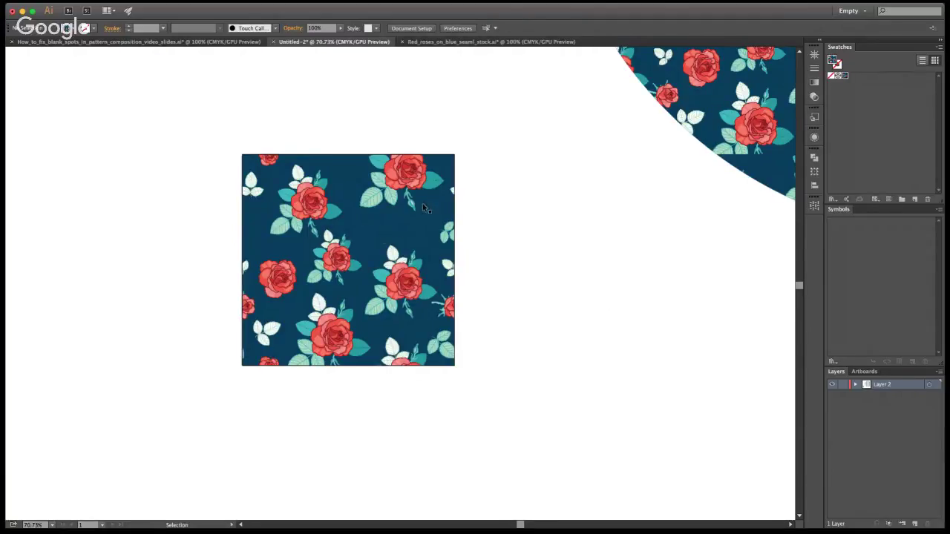
{"action": "key", "text": "l"}
{"action": "left_click_drag", "start_coordinate": [327, 195], "coordinate": [451, 273]}
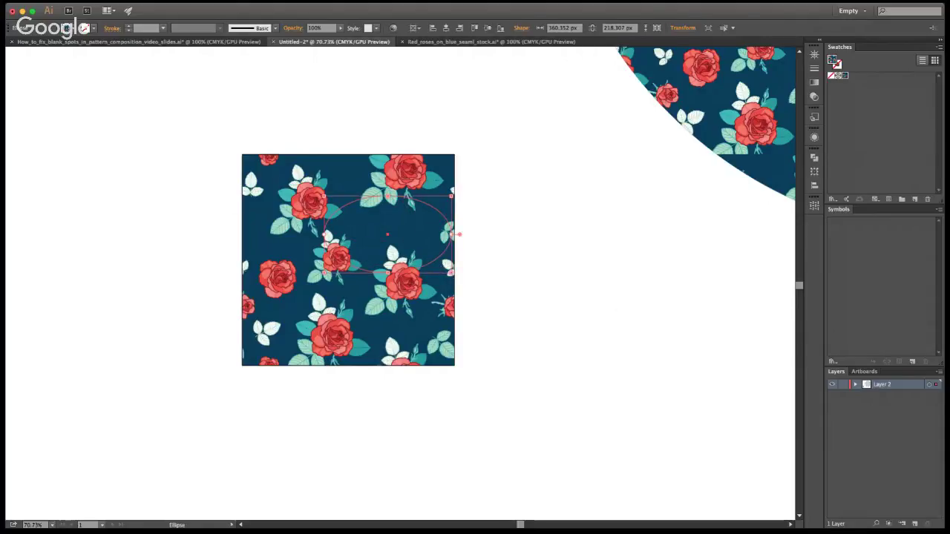
{"action": "key", "text": "i"}
{"action": "left_click", "coordinate": [577, 236]}
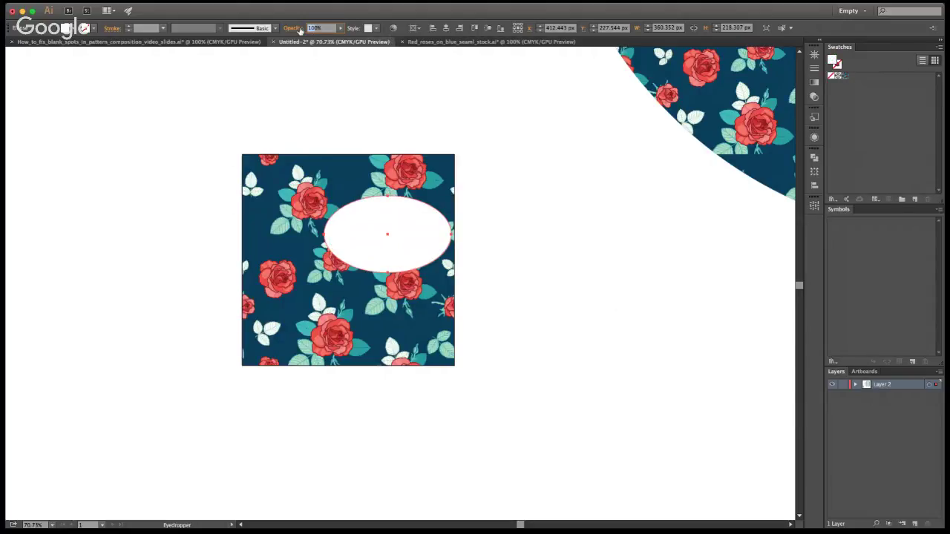
{"action": "type", "text": "10"}
{"action": "key", "text": "Return"}
{"action": "key", "text": "v"}
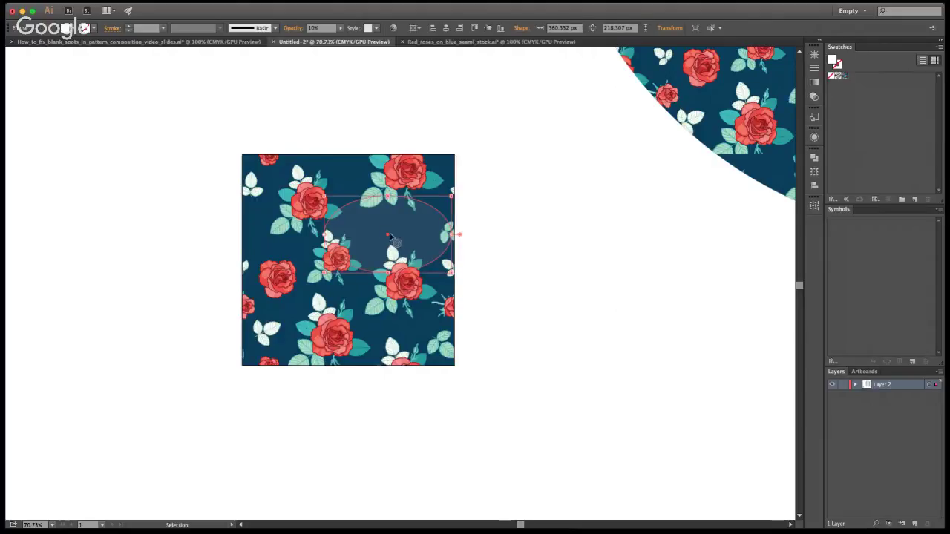
{"action": "left_click_drag", "start_coordinate": [390, 236], "coordinate": [339, 158]}
{"action": "key", "text": "super+z"}
{"action": "left_click", "coordinate": [540, 210]}
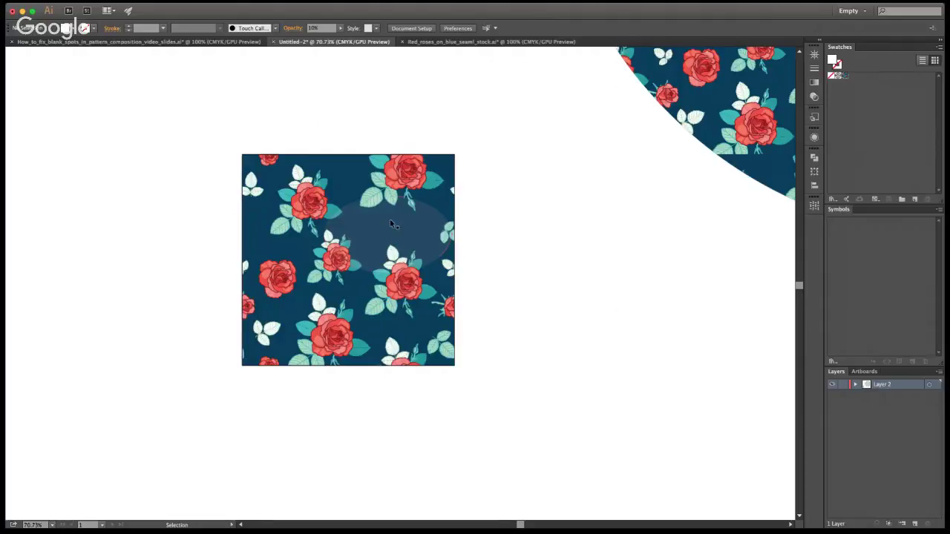
{"action": "left_click", "coordinate": [438, 226]}
{"action": "left_click", "coordinate": [532, 230]}
{"action": "left_click", "coordinate": [451, 227]}
{"action": "key", "text": "Delete"}
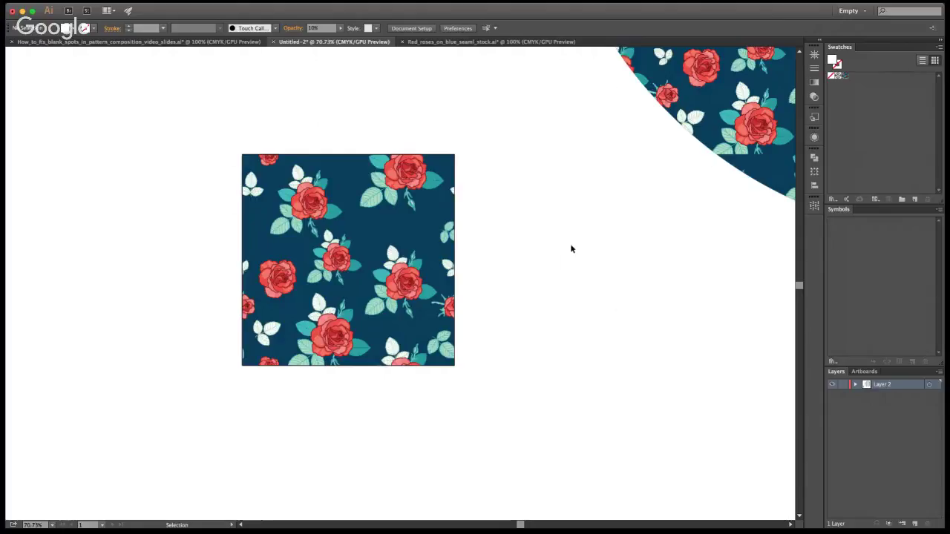
{"action": "key", "text": "h"}
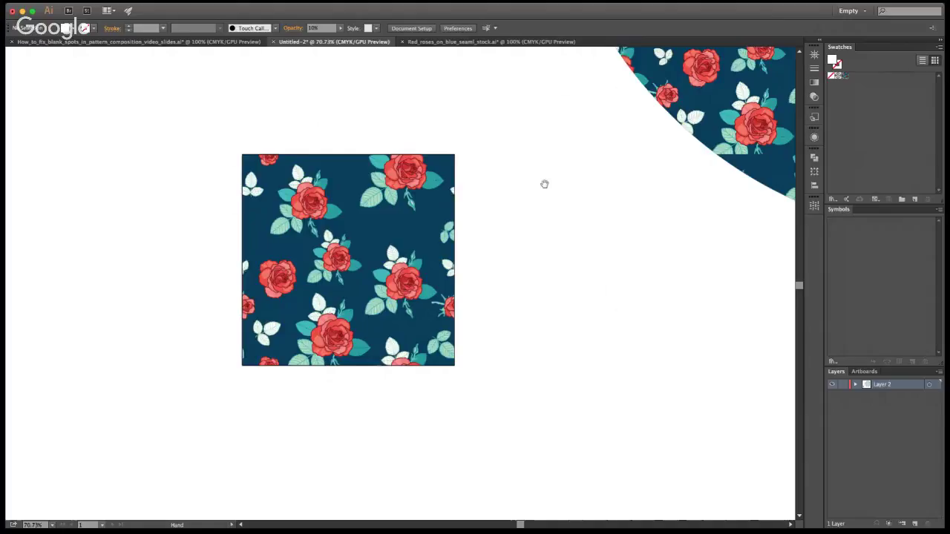
Move the view to the rose circle and mark one blank spot with a 10% opacity ellipse
{"action": "left_click_drag", "start_coordinate": [628, 204], "coordinate": [603, 229]}
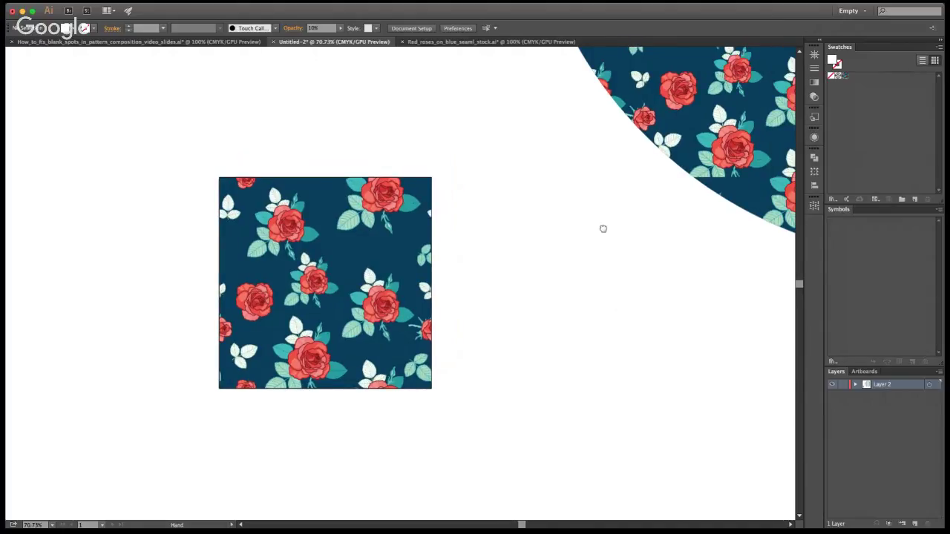
{"action": "scroll", "coordinate": [602, 227], "scroll_direction": "up", "scroll_amount": 5}
{"action": "scroll", "coordinate": [602, 227], "scroll_direction": "right", "scroll_amount": 8}
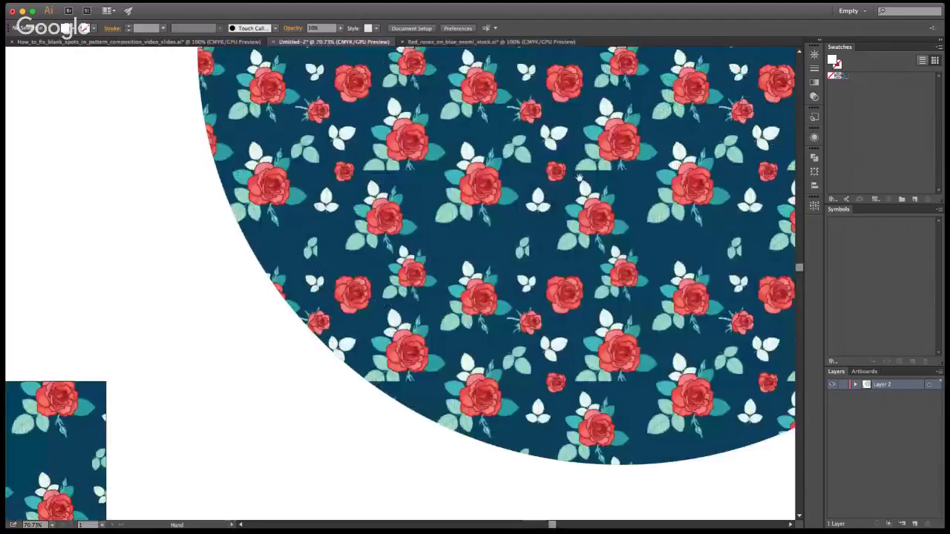
{"action": "scroll", "coordinate": [580, 178], "scroll_direction": "up", "scroll_amount": 2}
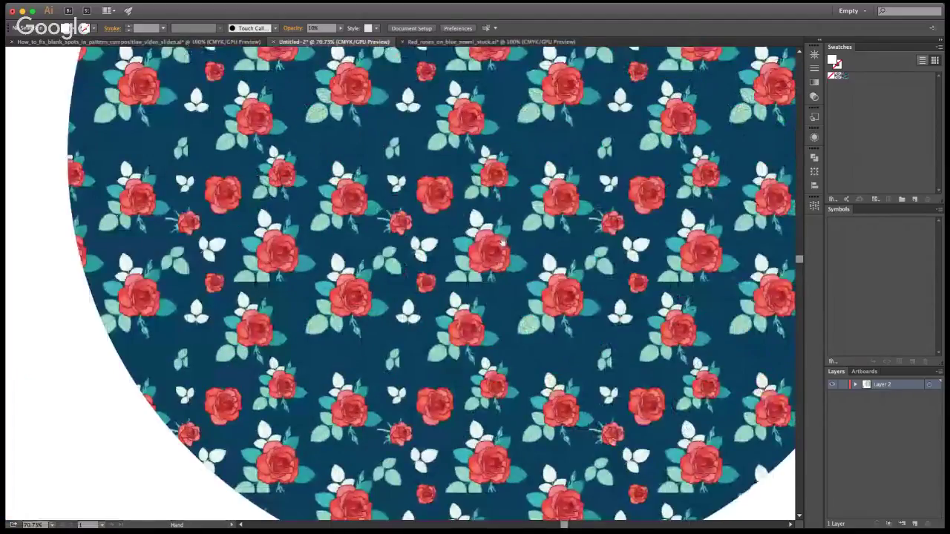
{"action": "scroll", "coordinate": [404, 282], "scroll_direction": "up", "scroll_amount": 2}
{"action": "scroll", "coordinate": [405, 282], "scroll_direction": "right", "scroll_amount": 2}
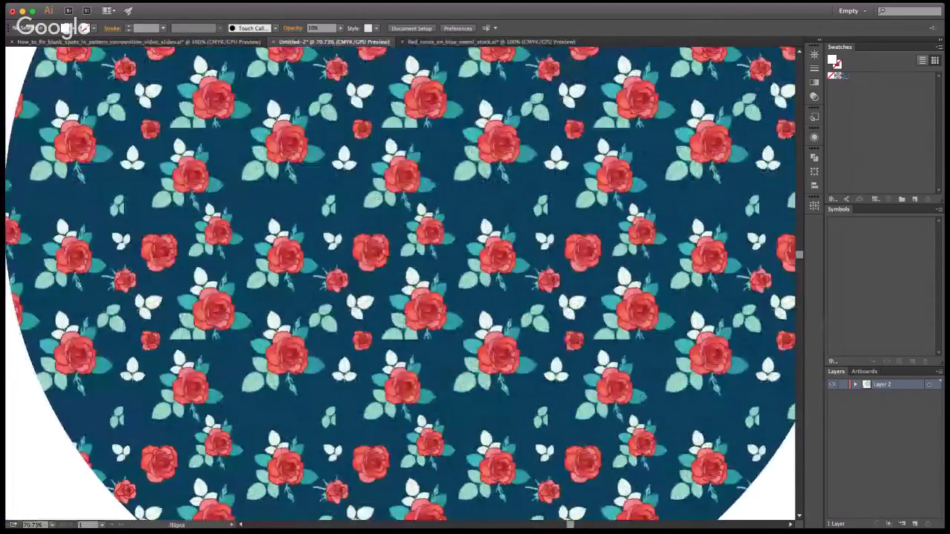
{"action": "left_click_drag", "start_coordinate": [412, 176], "coordinate": [550, 236]}
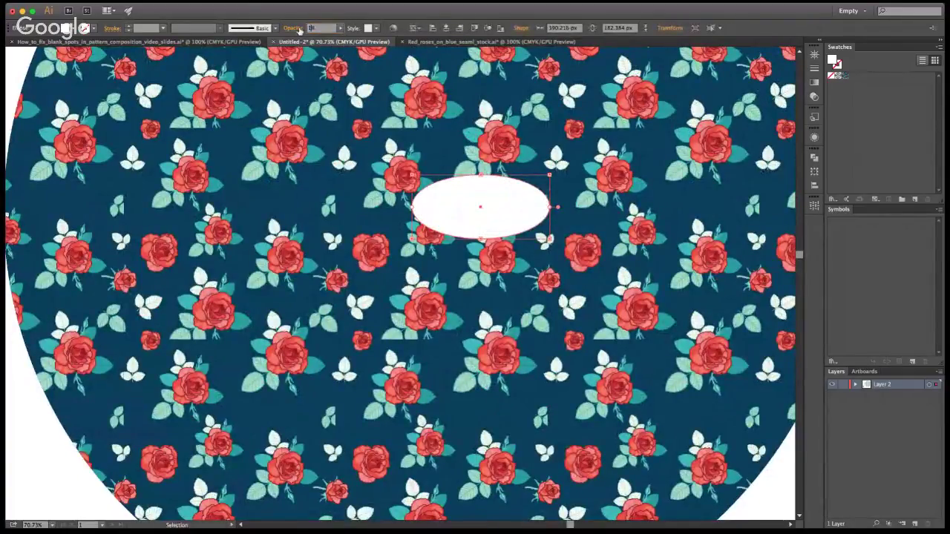
{"action": "type", "text": "10"}
{"action": "key", "text": "Return"}
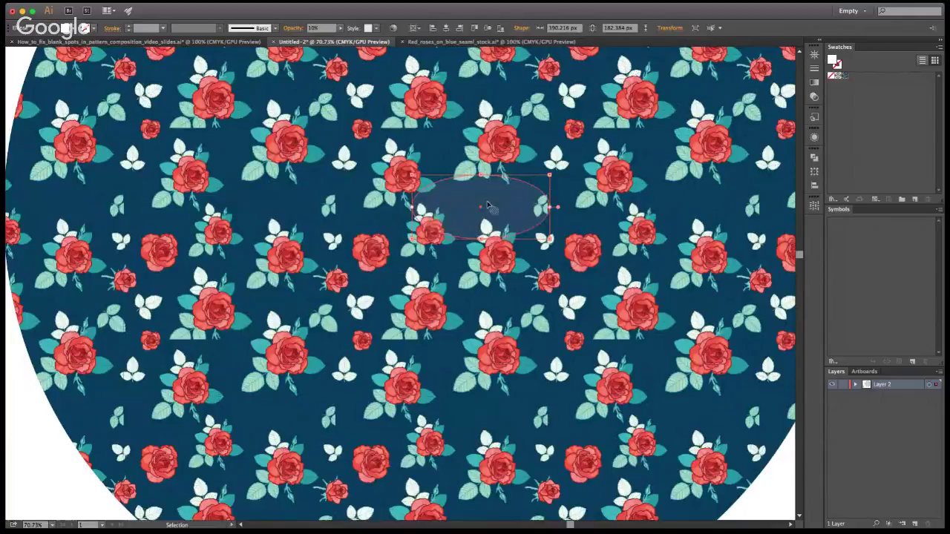
Copy the marker ellipse onto other blank spots, group the four, and raise opacity to 15%
{"action": "left_click_drag", "start_coordinate": [500, 222], "coordinate": [504, 415]}
{"action": "key", "text": "super+a"}
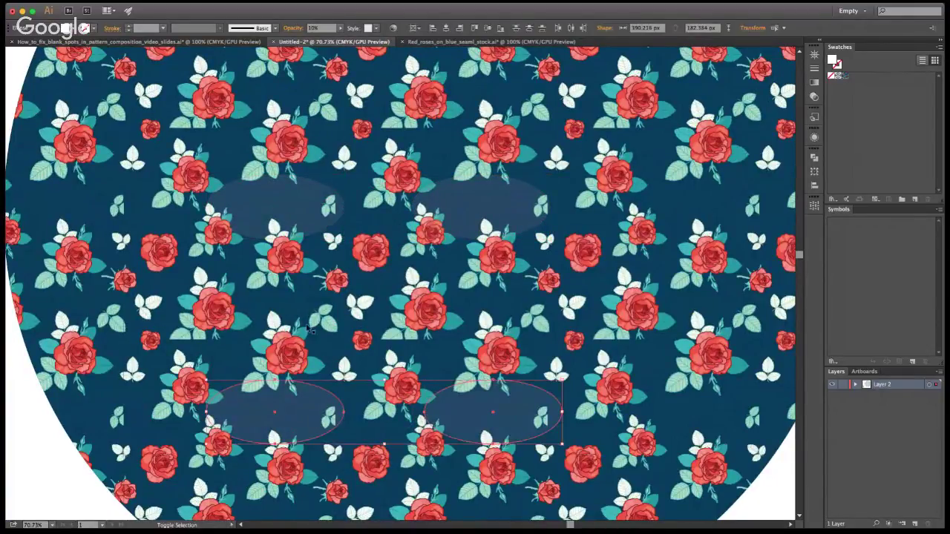
{"action": "key", "text": "super+g"}
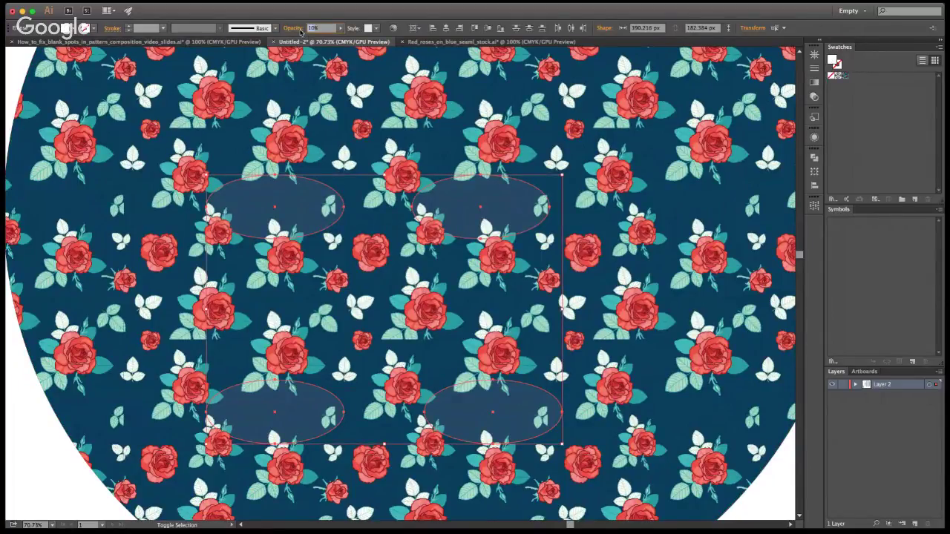
{"action": "type", "text": "15"}
{"action": "key", "text": "Return"}
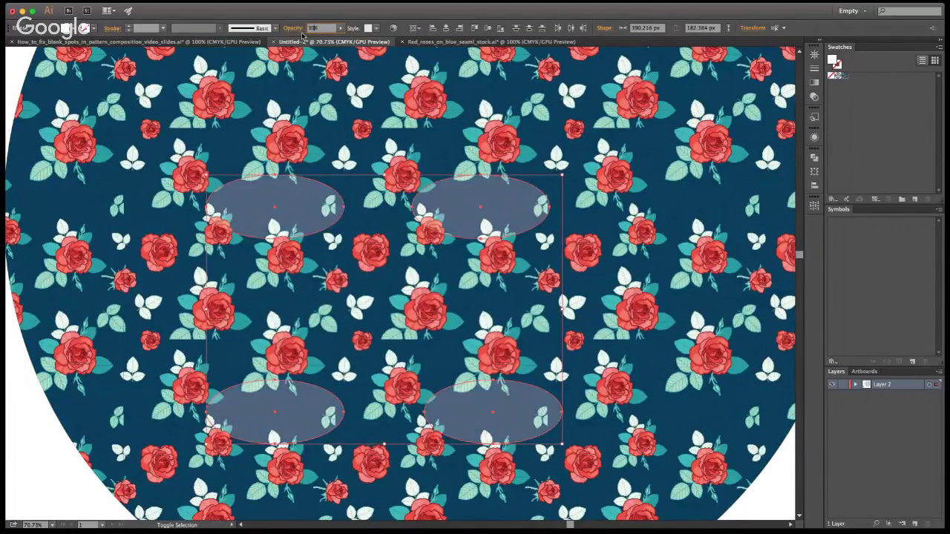
{"action": "left_click", "coordinate": [481, 235]}
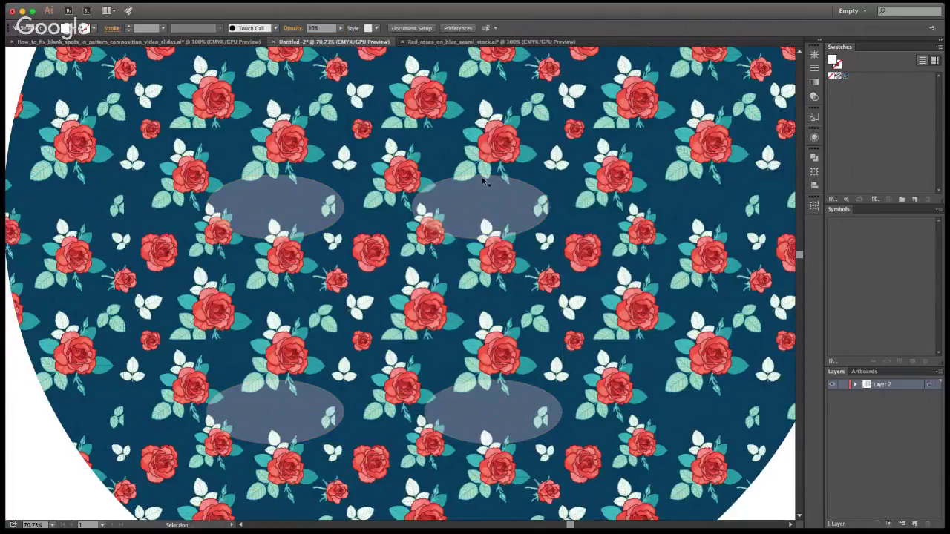
Add half-size ellipse copies over smaller gaps, then select and delete all six markers
{"action": "left_click_drag", "start_coordinate": [503, 418], "coordinate": [445, 355]}
{"action": "left_click_drag", "start_coordinate": [438, 315], "coordinate": [229, 361]}
{"action": "left_click_drag", "start_coordinate": [229, 362], "coordinate": [443, 147]}
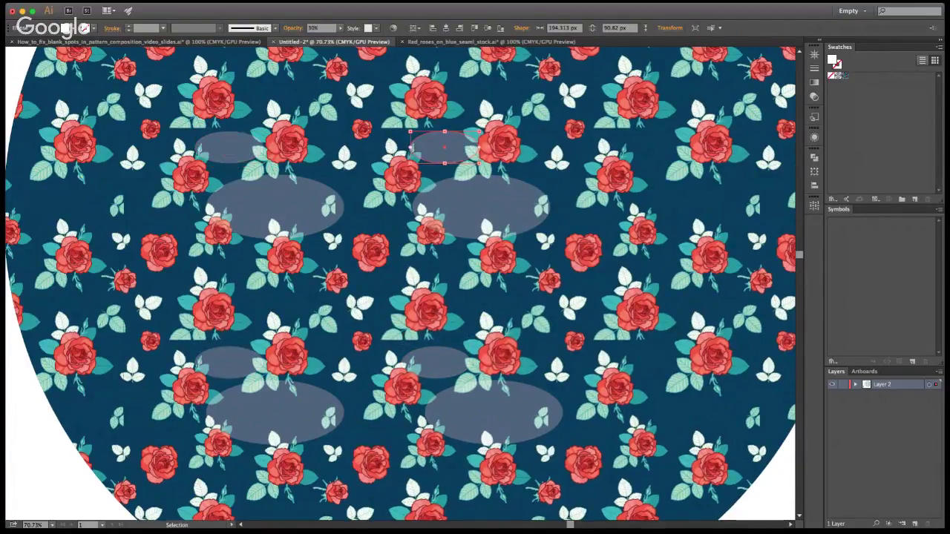
{"action": "left_click", "coordinate": [54, 491]}
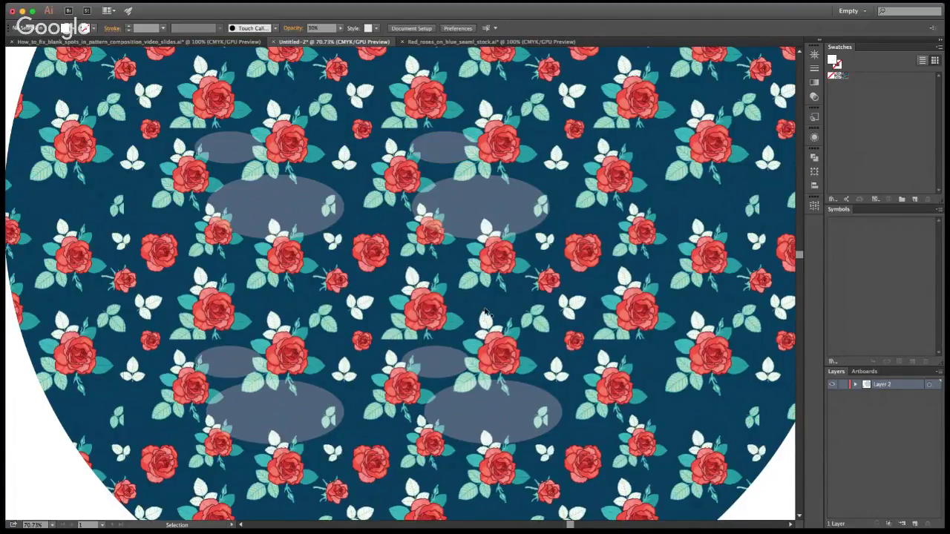
{"action": "key", "text": "super+a"}
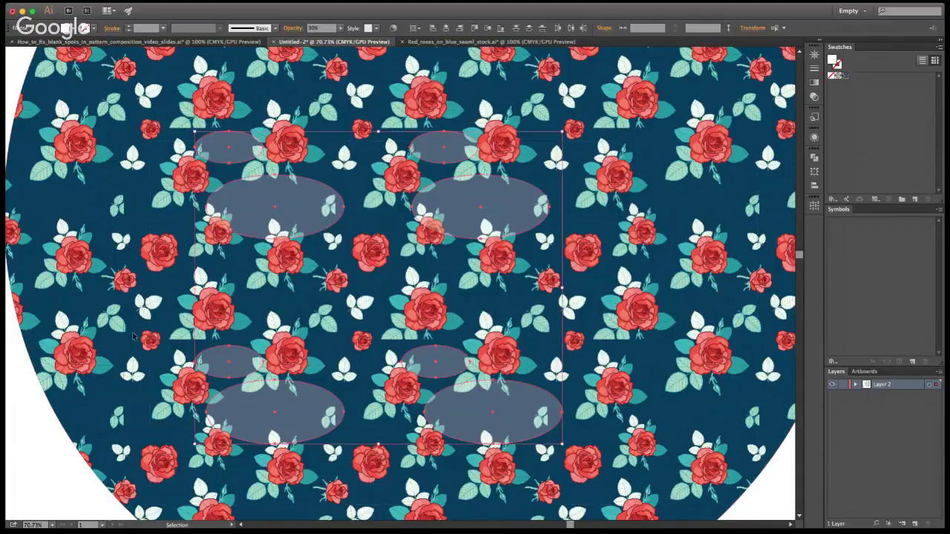
{"action": "key", "text": "Delete"}
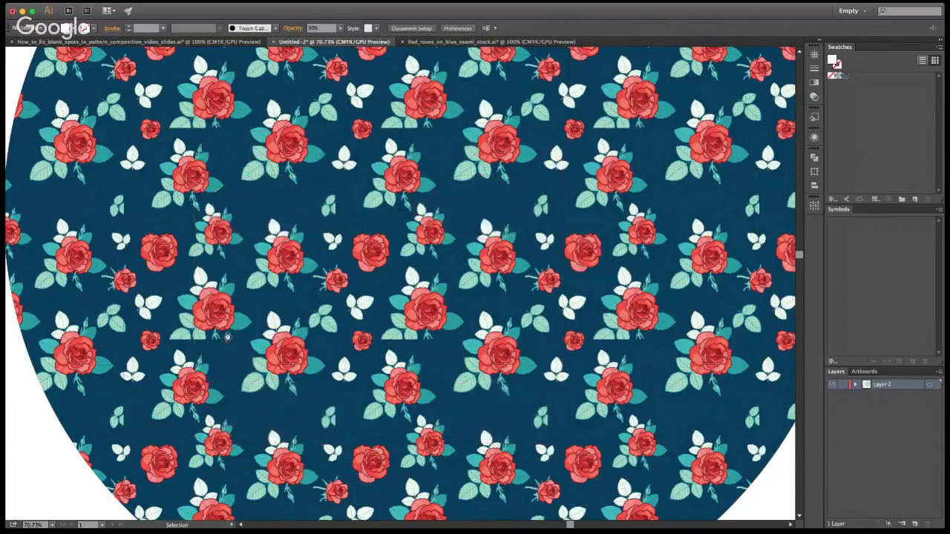
{"action": "left_click", "coordinate": [242, 42]}
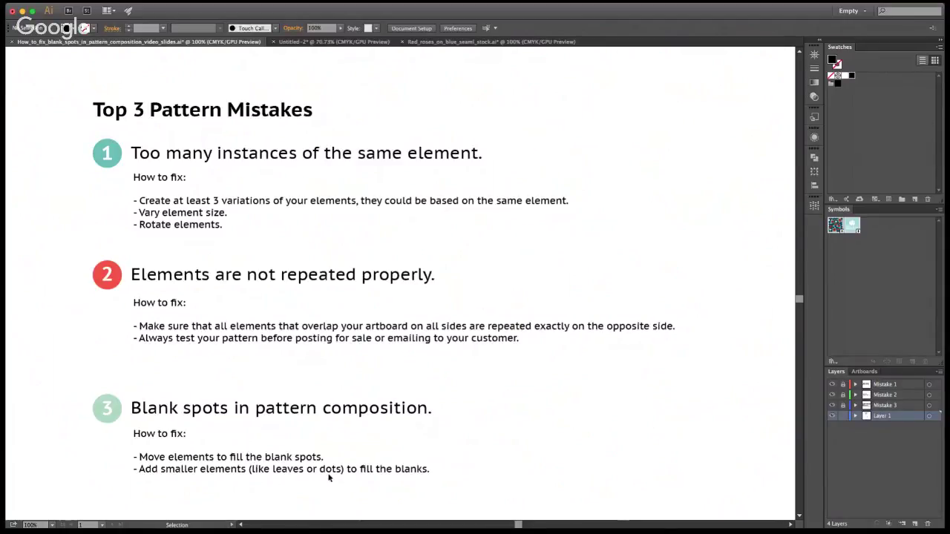
{"action": "left_click", "coordinate": [347, 42]}
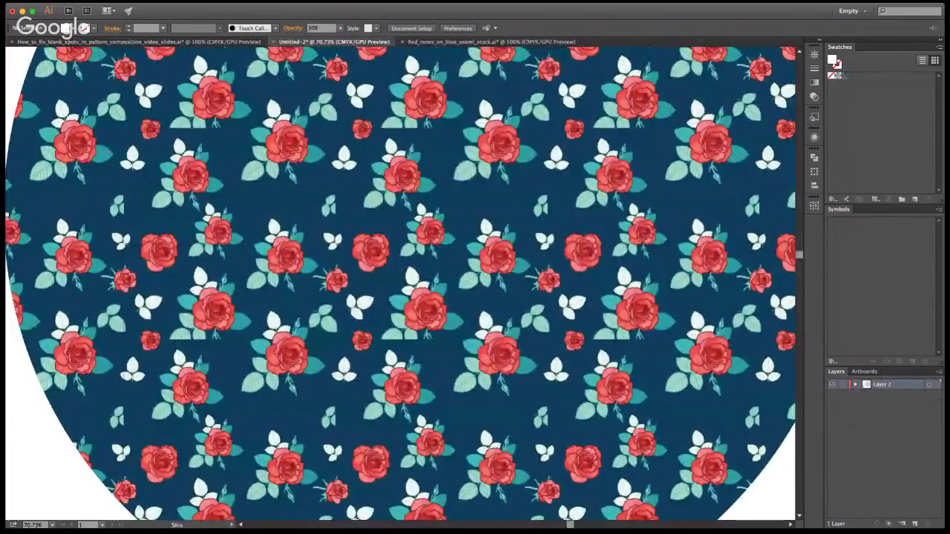
Paste the red rose into the tile, rotate it, and move it into the central blank spot
{"action": "left_click_drag", "start_coordinate": [145, 445], "coordinate": [721, 134]}
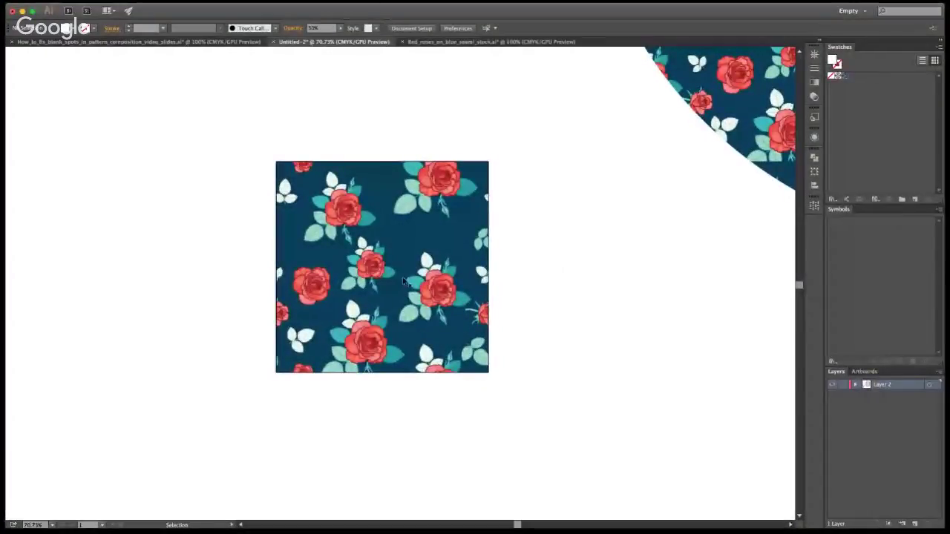
{"action": "key", "text": "ctrl+v"}
{"action": "left_click_drag", "start_coordinate": [435, 288], "coordinate": [471, 283]}
{"action": "key", "text": "ctrl+z"}
{"action": "key", "text": "ctrl+z"}
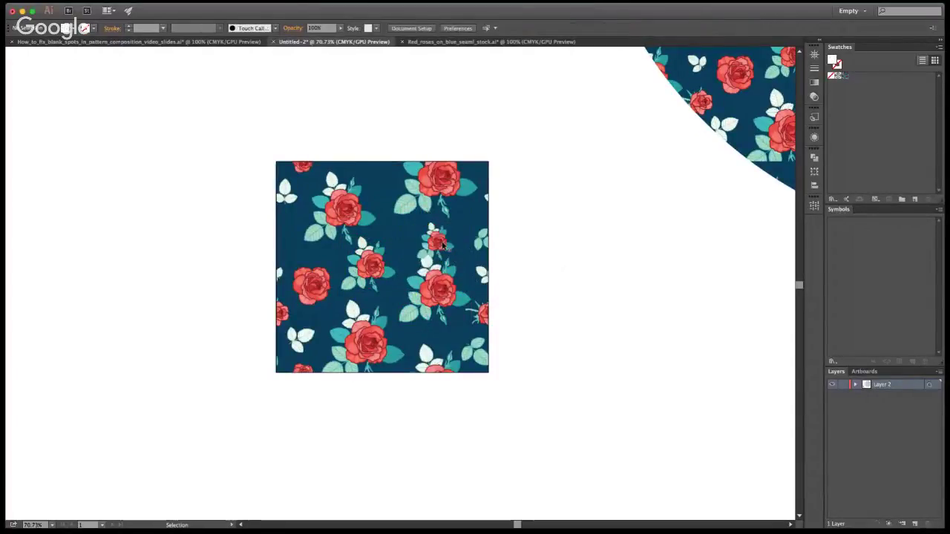
{"action": "key", "text": "ctrl+shift+z"}
{"action": "left_click_drag", "start_coordinate": [458, 223], "coordinate": [570, 244]}
{"action": "left_click_drag", "start_coordinate": [449, 234], "coordinate": [410, 233]}
{"action": "left_click", "coordinate": [405, 321]}
Place a white leaf cluster copy beside the gap and replace the small rose with a copied rose
{"action": "left_click_drag", "start_coordinate": [300, 342], "coordinate": [454, 234]}
{"action": "left_click", "coordinate": [602, 292]}
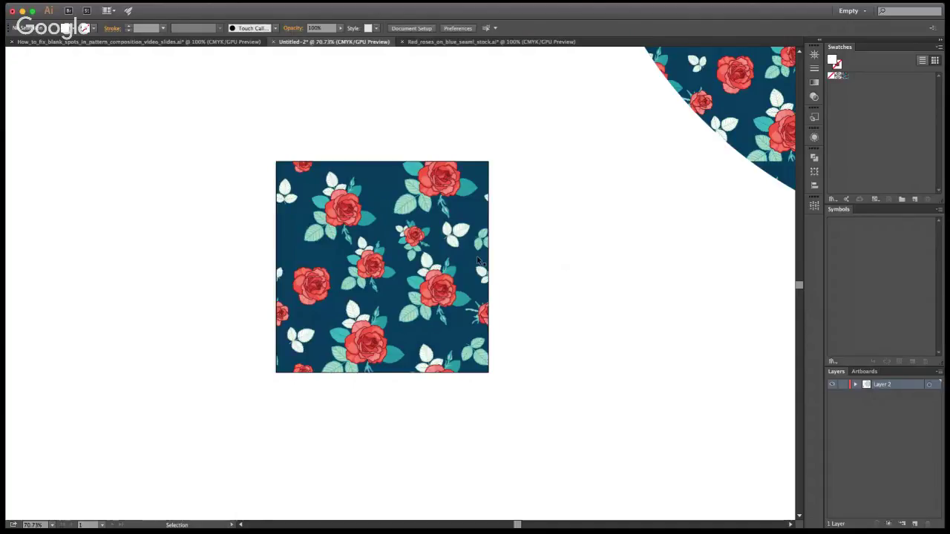
{"action": "left_click", "coordinate": [407, 246]}
{"action": "key", "text": "Delete"}
{"action": "left_click_drag", "start_coordinate": [311, 286], "coordinate": [418, 234]}
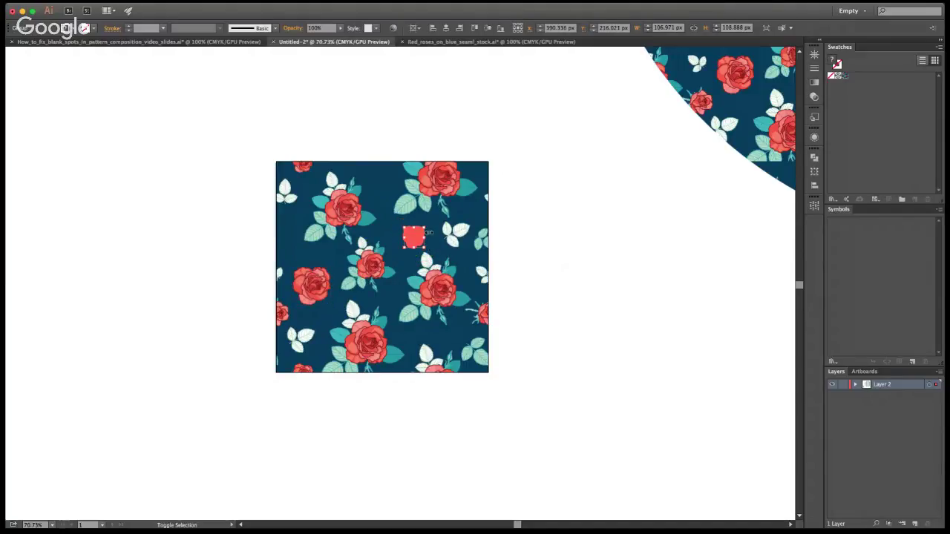
{"action": "key", "text": "super+shift+a"}
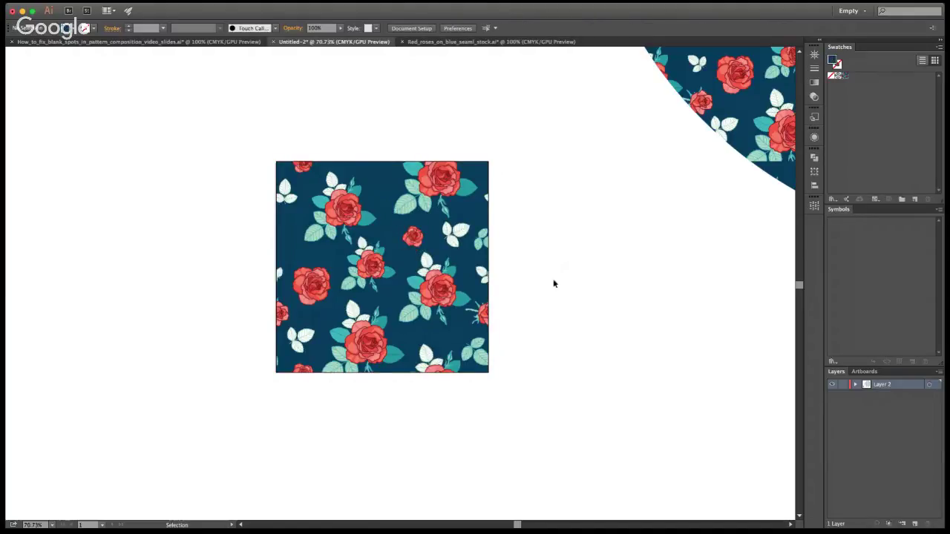
Remove the stray rose copy left at the tile's top edge
{"action": "left_click", "coordinate": [413, 241]}
{"action": "left_click_drag", "start_coordinate": [412, 243], "coordinate": [373, 167]}
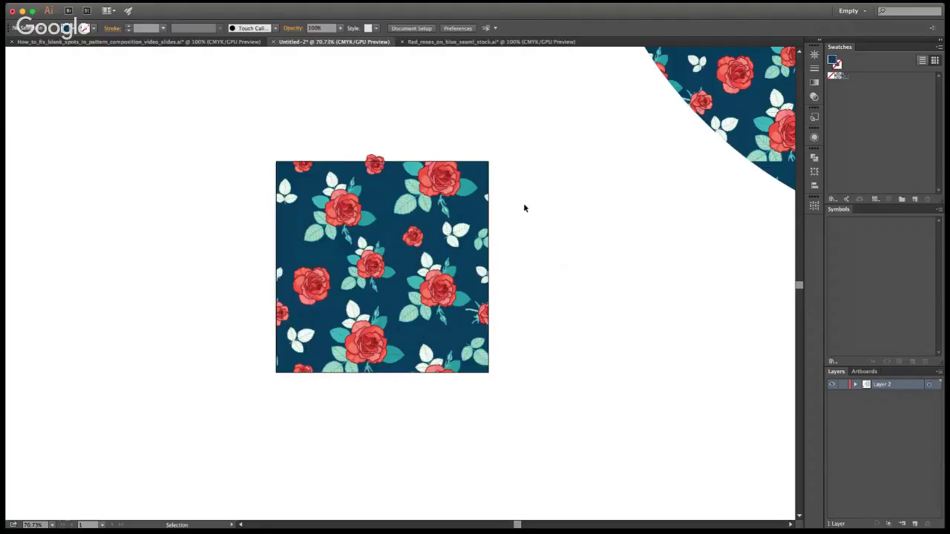
{"action": "left_click", "coordinate": [375, 165]}
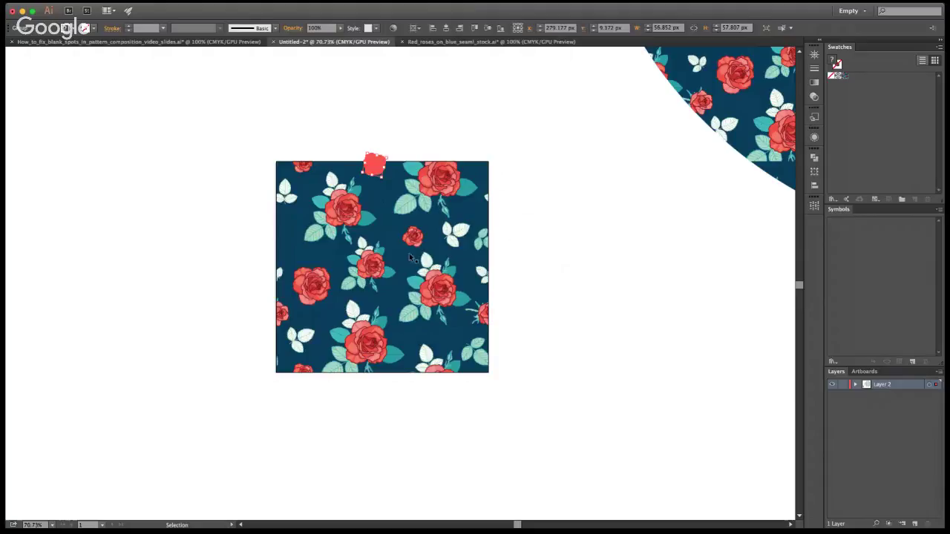
{"action": "key", "text": "Delete"}
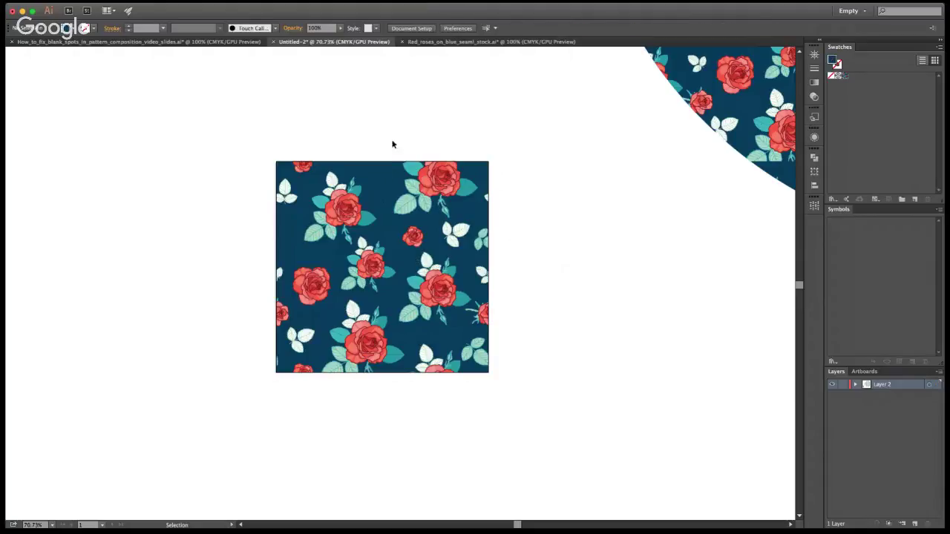
Open Red_roses_on_blue_seaml_stock.ai and zoom in and out to inspect the rose-filled circle
{"action": "left_click", "coordinate": [436, 45]}
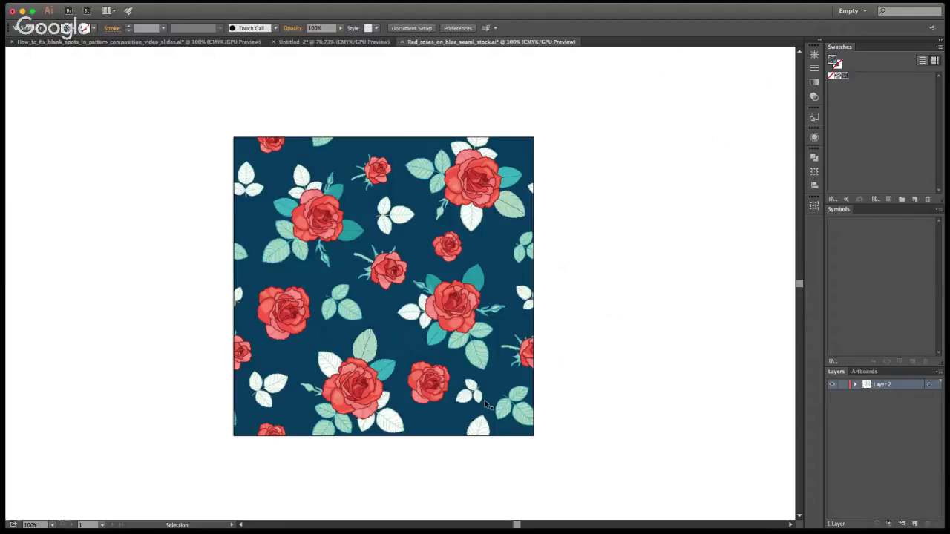
{"action": "left_click", "coordinate": [377, 177]}
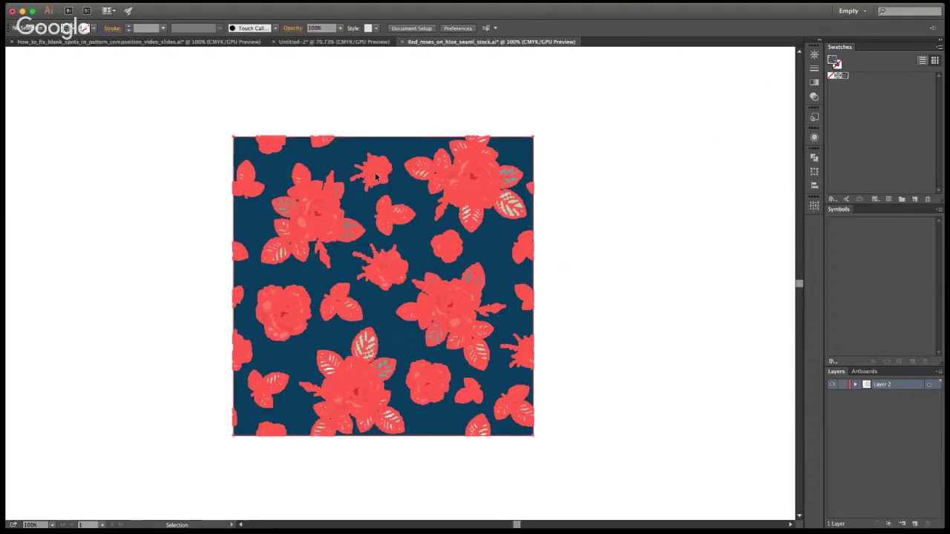
{"action": "key", "text": "super+shift+a"}
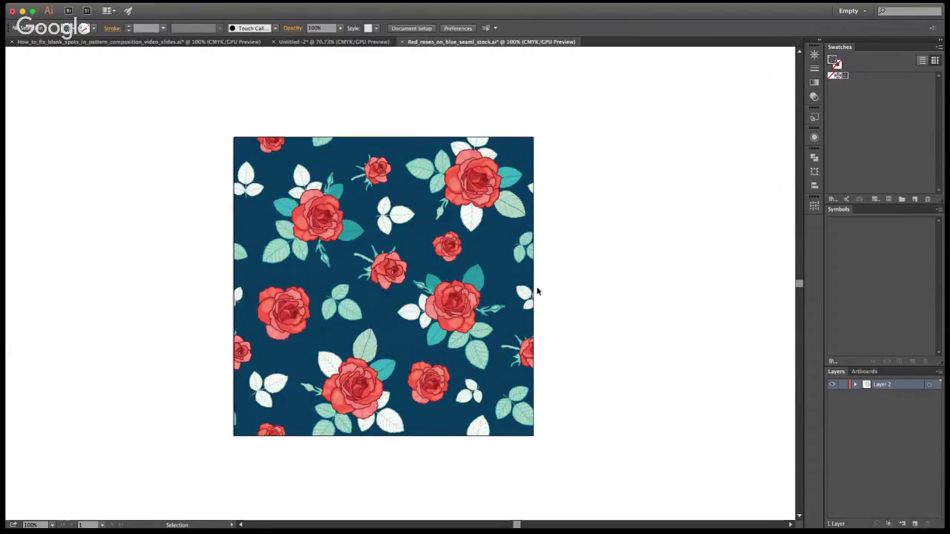
{"action": "key", "text": "z"}
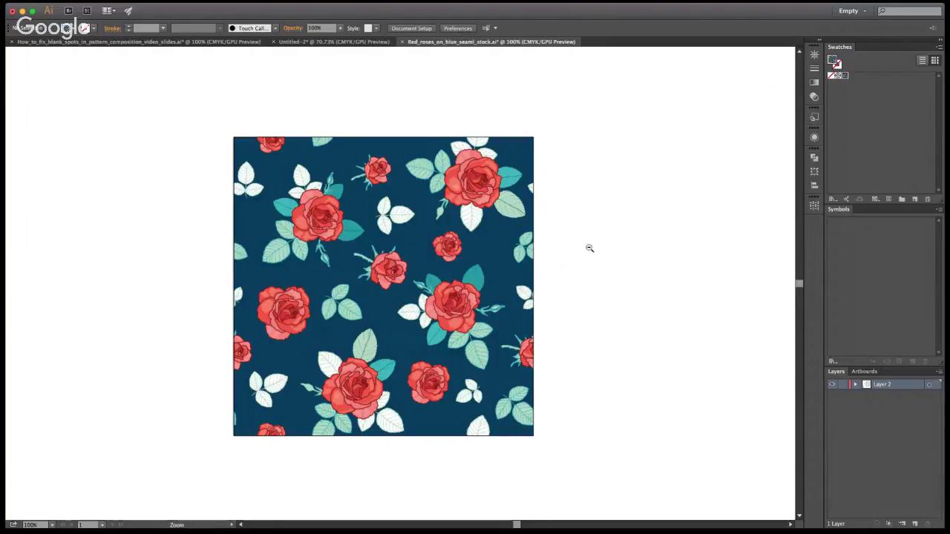
{"action": "left_click", "coordinate": [556, 246], "text": "alt"}
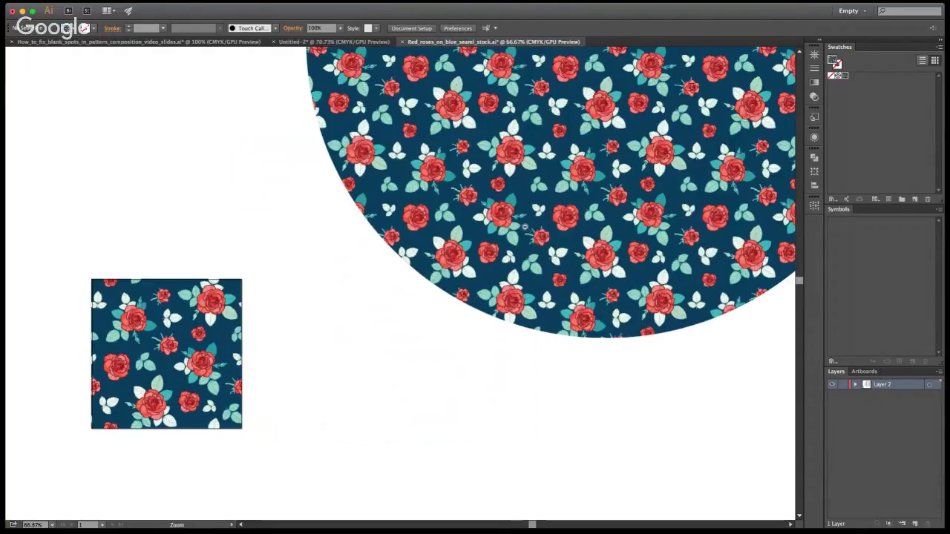
{"action": "left_click", "coordinate": [461, 270]}
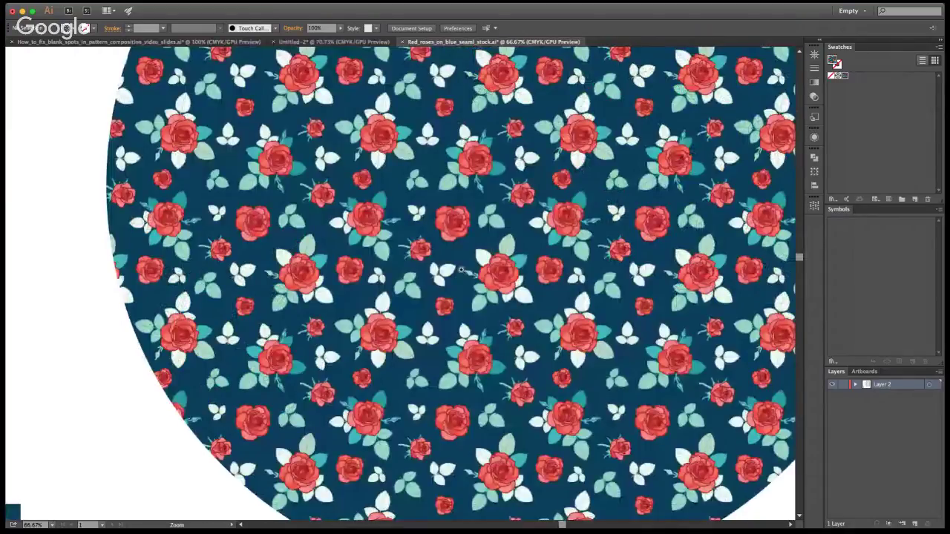
{"action": "left_click", "coordinate": [461, 270]}
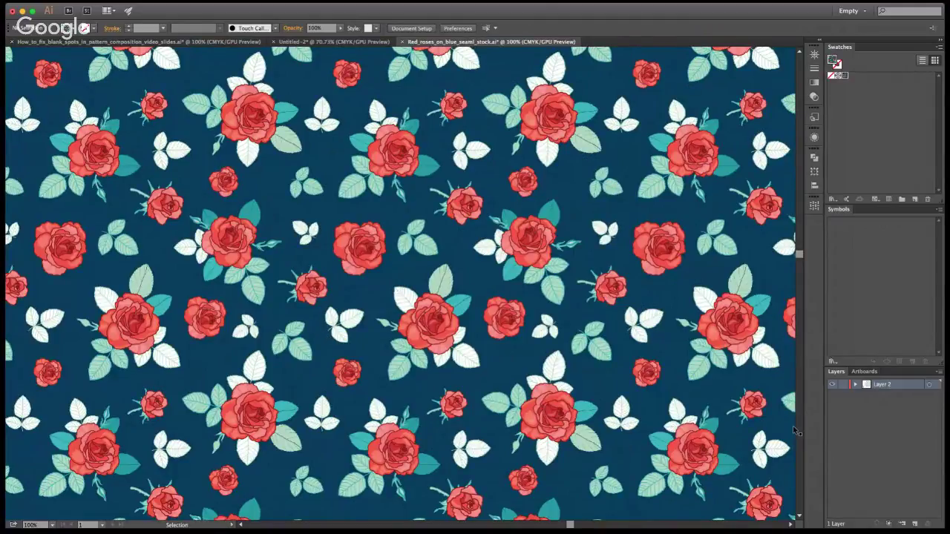
{"action": "key", "text": "z"}
{"action": "left_click", "coordinate": [367, 281], "text": "alt"}
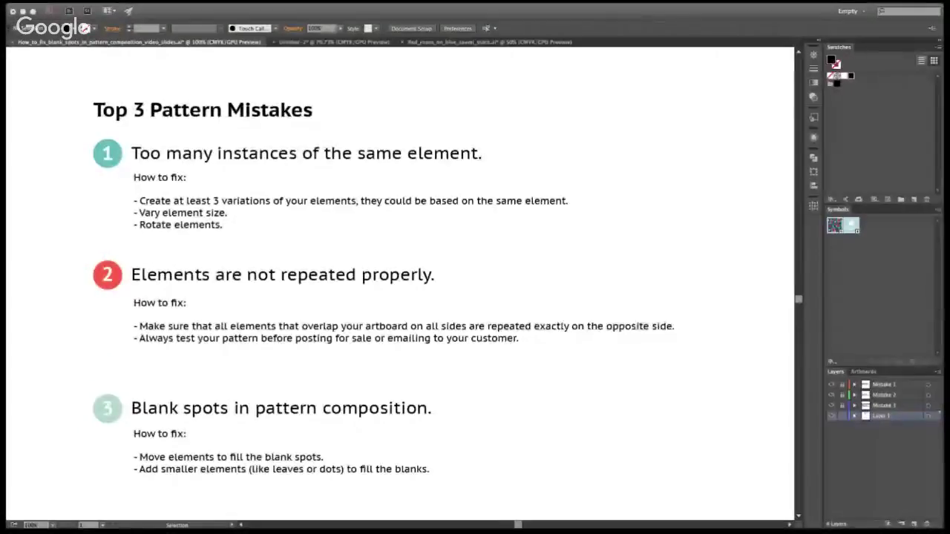
Save the slide deck and scroll down to the FREE CHECKLIST slide
{"action": "scroll", "coordinate": [637, 294], "scroll_direction": "down", "scroll_amount": 2}
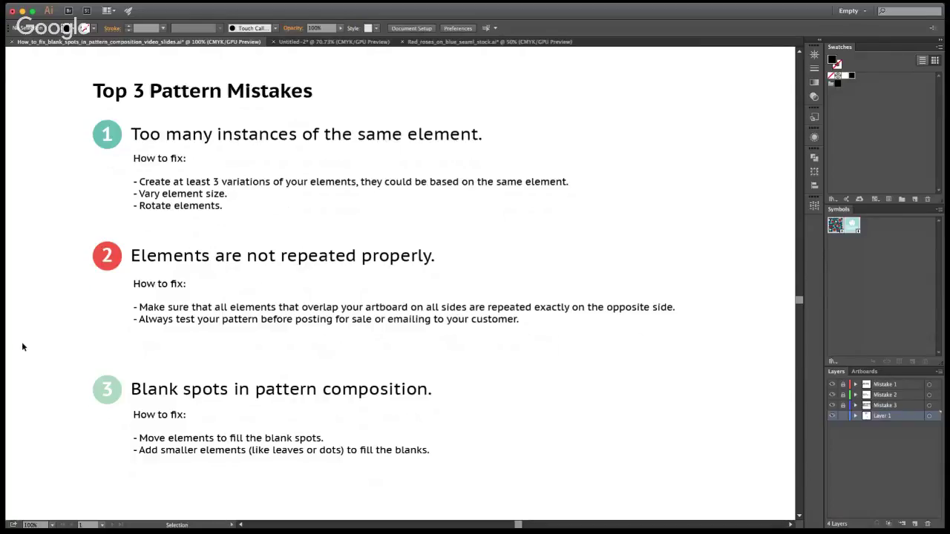
{"action": "key", "text": "a"}
{"action": "key", "text": "super+s"}
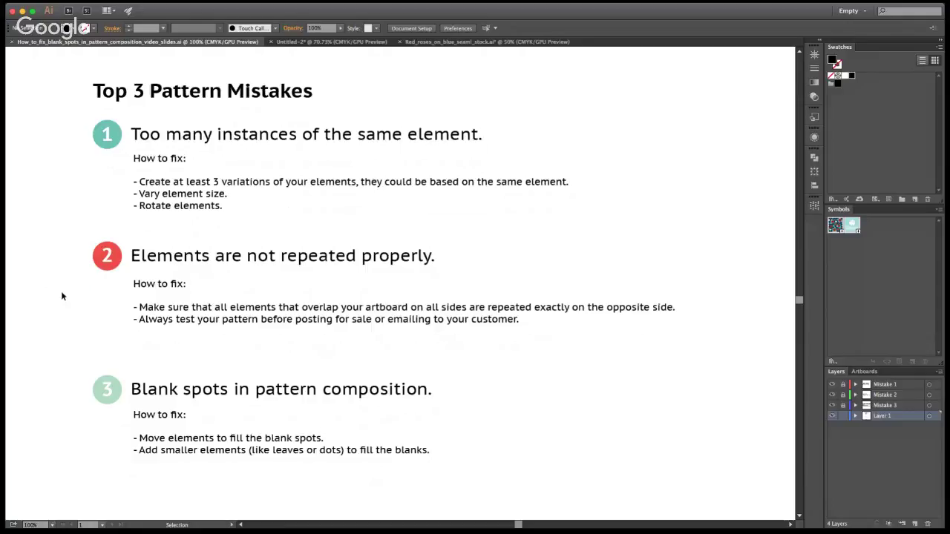
{"action": "scroll", "coordinate": [62, 296], "scroll_direction": "down", "scroll_amount": 1}
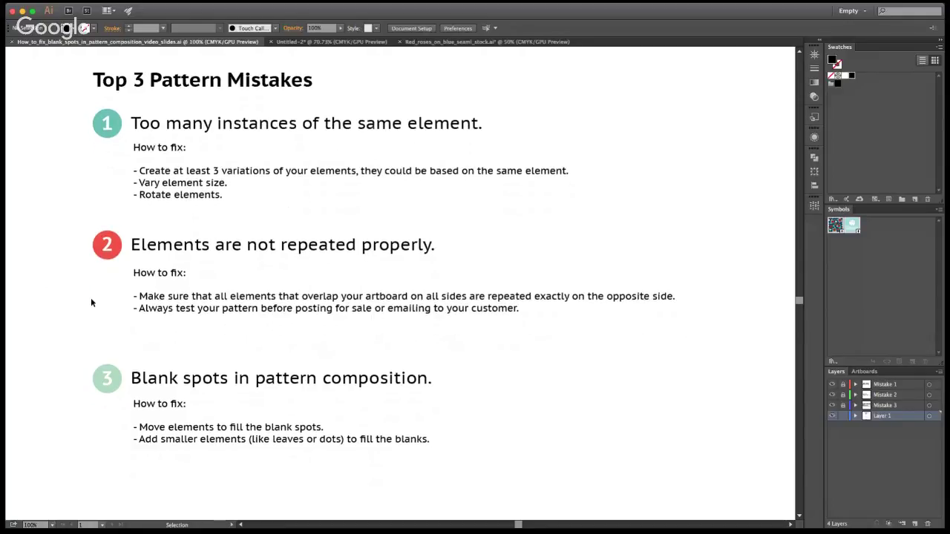
{"action": "scroll", "coordinate": [82, 293], "scroll_direction": "down", "scroll_amount": 2}
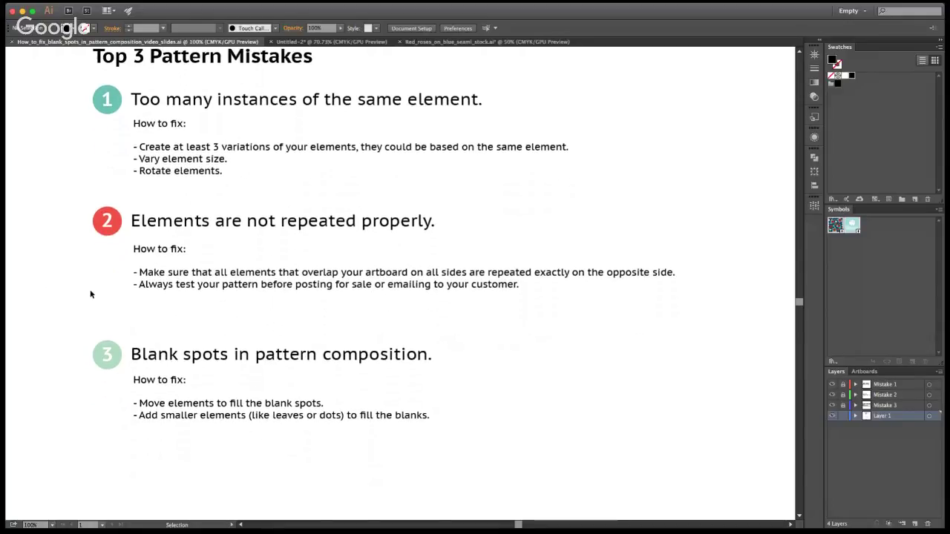
{"action": "scroll", "coordinate": [91, 294], "scroll_direction": "down", "scroll_amount": 15}
Scroll down past the checklist to the closing 'Thank you for watching!' slide with the logo
{"action": "scroll", "coordinate": [90, 295], "scroll_direction": "down", "scroll_amount": 10}
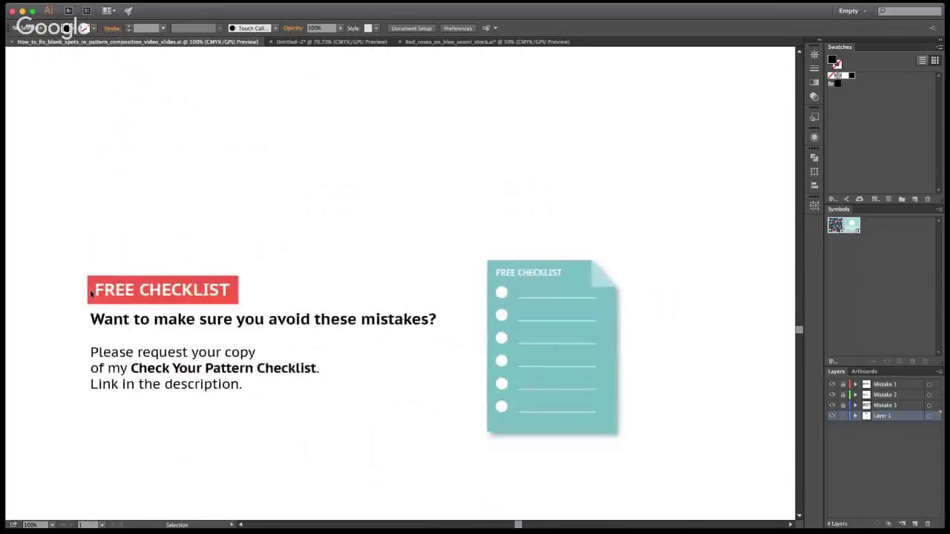
{"action": "scroll", "coordinate": [92, 294], "scroll_direction": "down", "scroll_amount": 1}
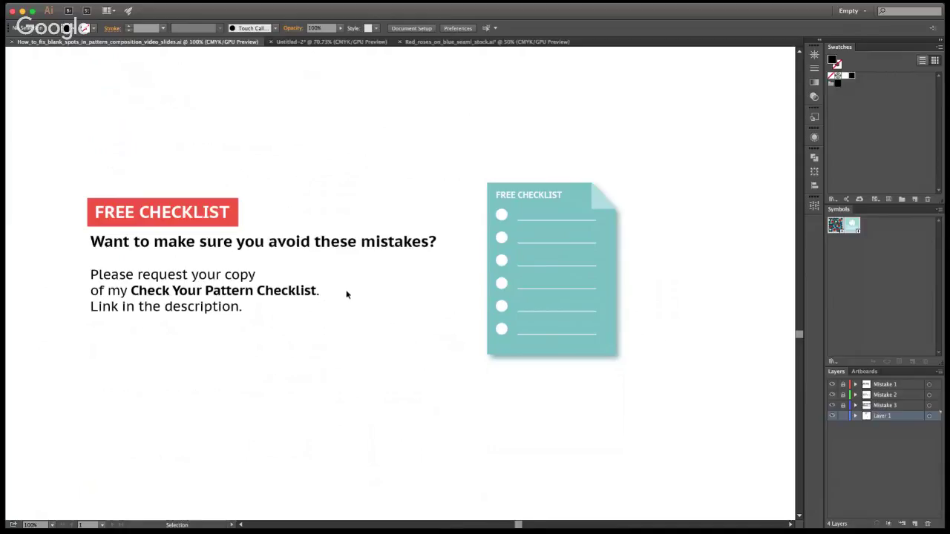
{"action": "scroll", "coordinate": [359, 299], "scroll_direction": "down", "scroll_amount": 2}
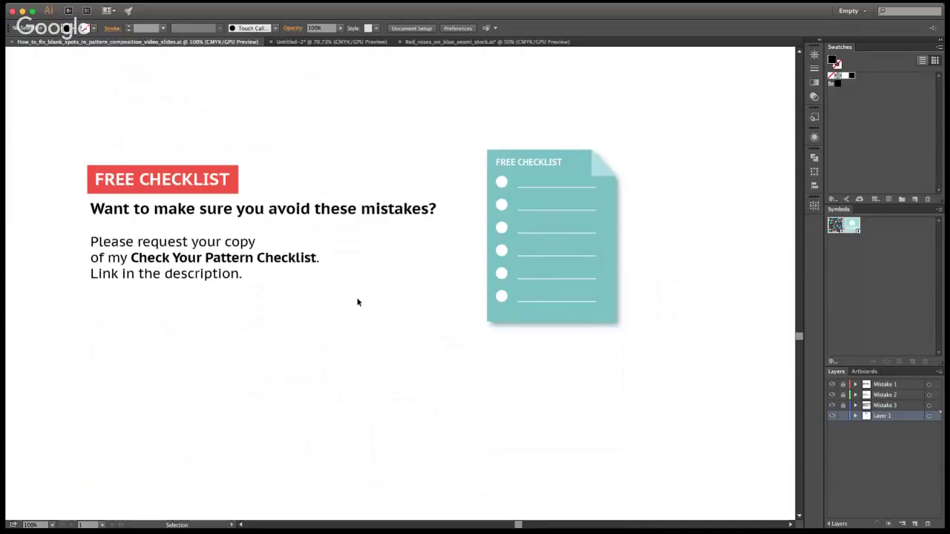
{"action": "scroll", "coordinate": [340, 318], "scroll_direction": "down", "scroll_amount": 1}
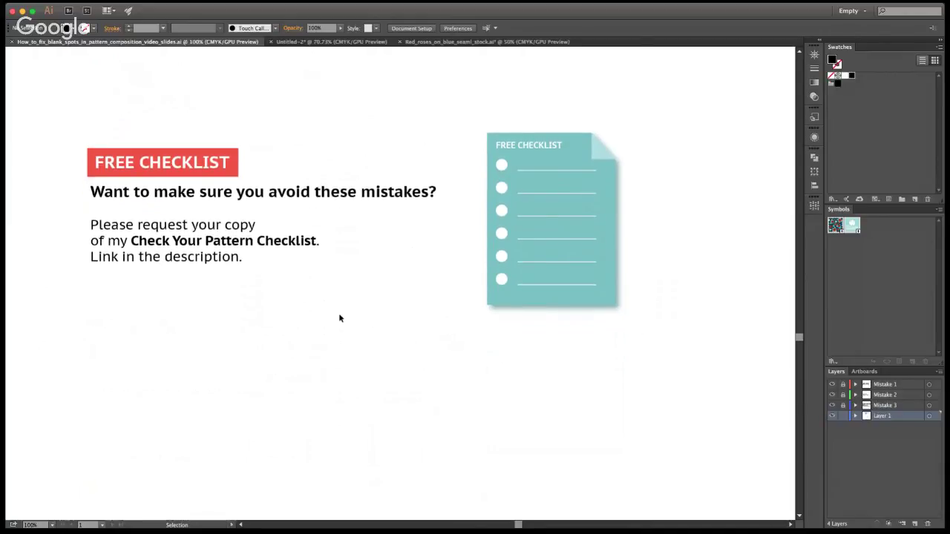
{"action": "scroll", "coordinate": [340, 318], "scroll_direction": "down", "scroll_amount": 1}
{"action": "scroll", "coordinate": [339, 319], "scroll_direction": "up", "scroll_amount": 2}
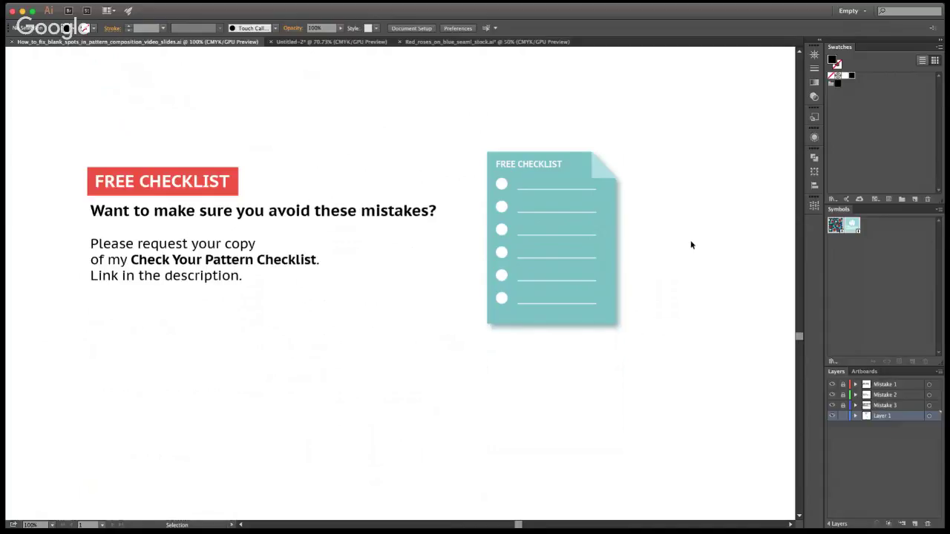
{"action": "scroll", "coordinate": [686, 244], "scroll_direction": "down", "scroll_amount": 1}
{"action": "scroll", "coordinate": [253, 297], "scroll_direction": "down", "scroll_amount": 1}
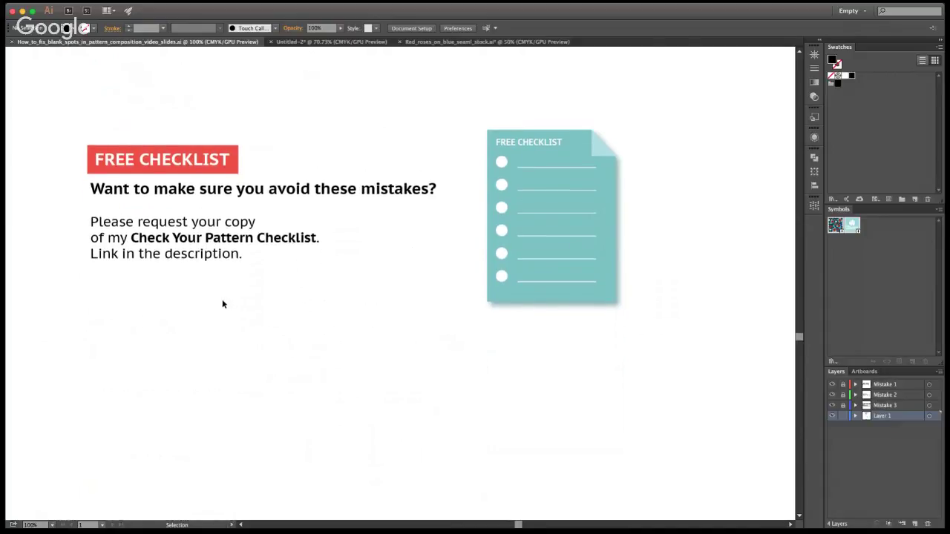
{"action": "scroll", "coordinate": [222, 303], "scroll_direction": "down", "scroll_amount": 2}
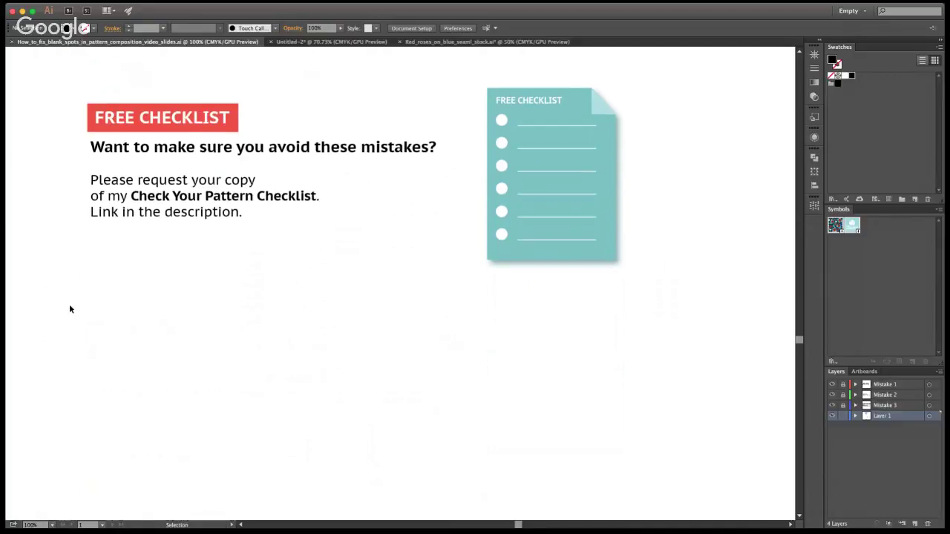
{"action": "scroll", "coordinate": [70, 306], "scroll_direction": "down", "scroll_amount": 1}
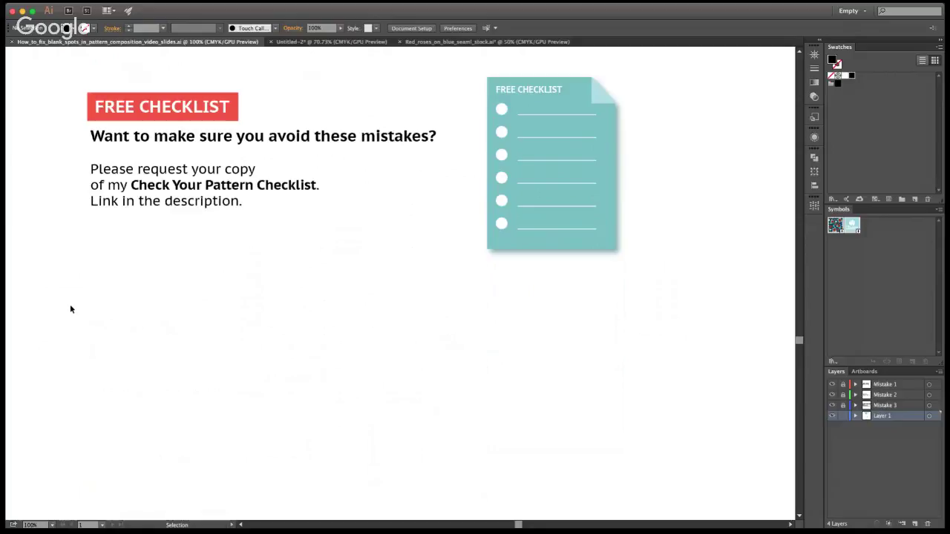
{"action": "scroll", "coordinate": [75, 309], "scroll_direction": "down", "scroll_amount": 2}
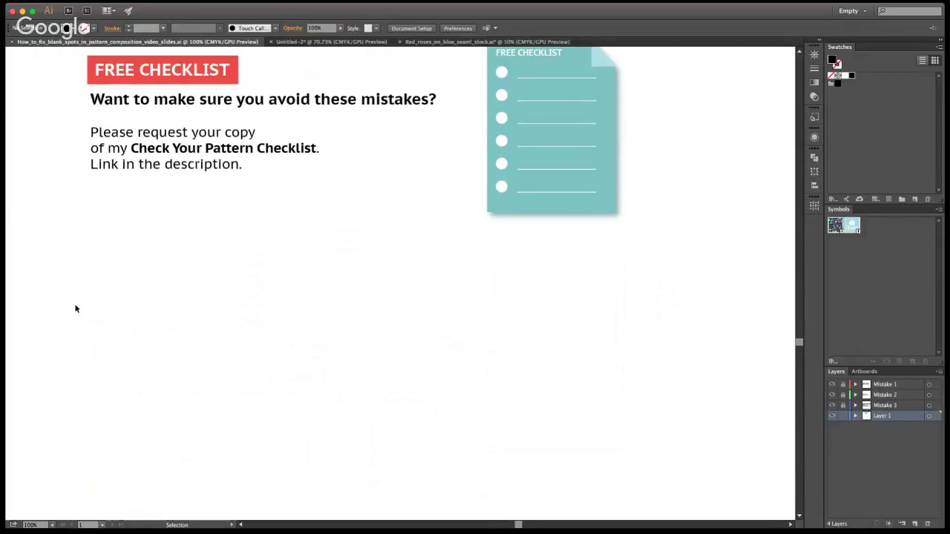
{"action": "scroll", "coordinate": [70, 312], "scroll_direction": "down", "scroll_amount": 3}
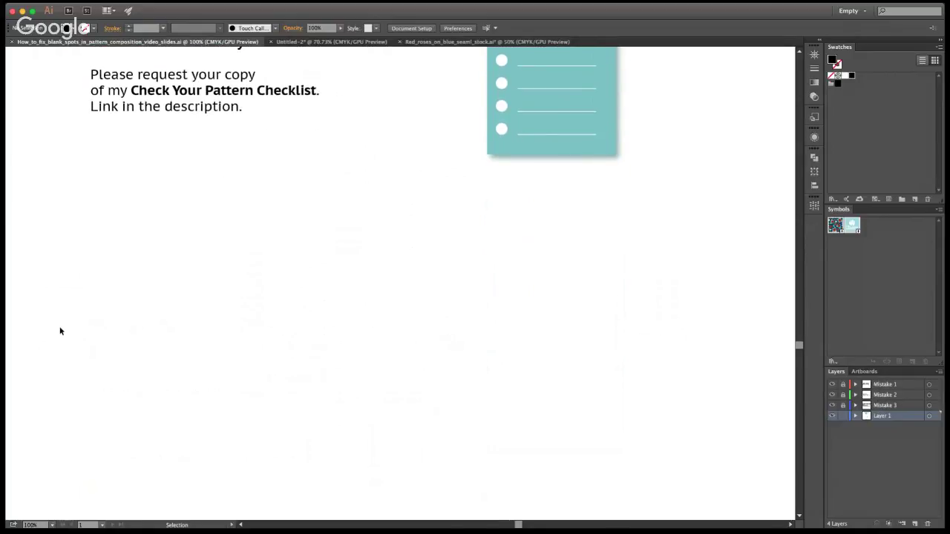
{"action": "scroll", "coordinate": [62, 332], "scroll_direction": "down", "scroll_amount": 15}
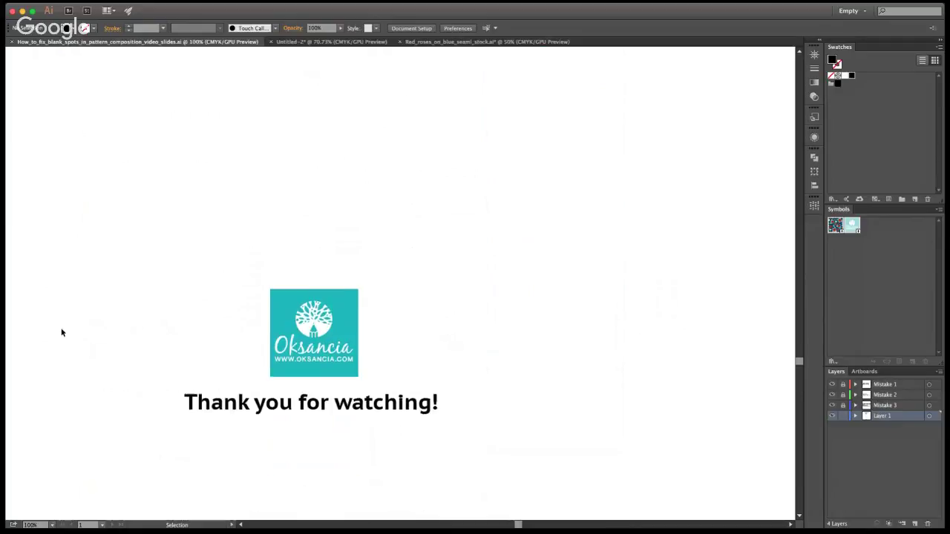
{"action": "scroll", "coordinate": [62, 332], "scroll_direction": "down", "scroll_amount": 4}
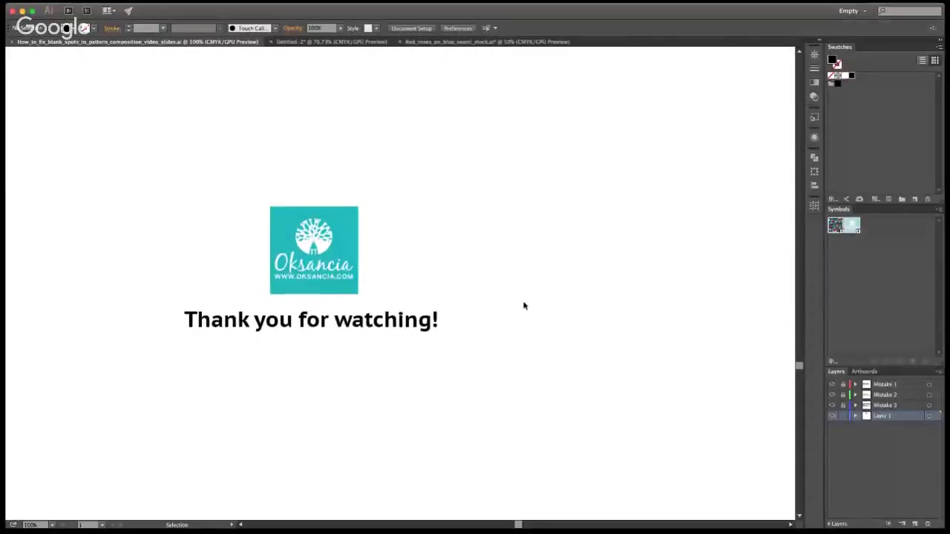
{"action": "scroll", "coordinate": [524, 305], "scroll_direction": "up", "scroll_amount": 5}
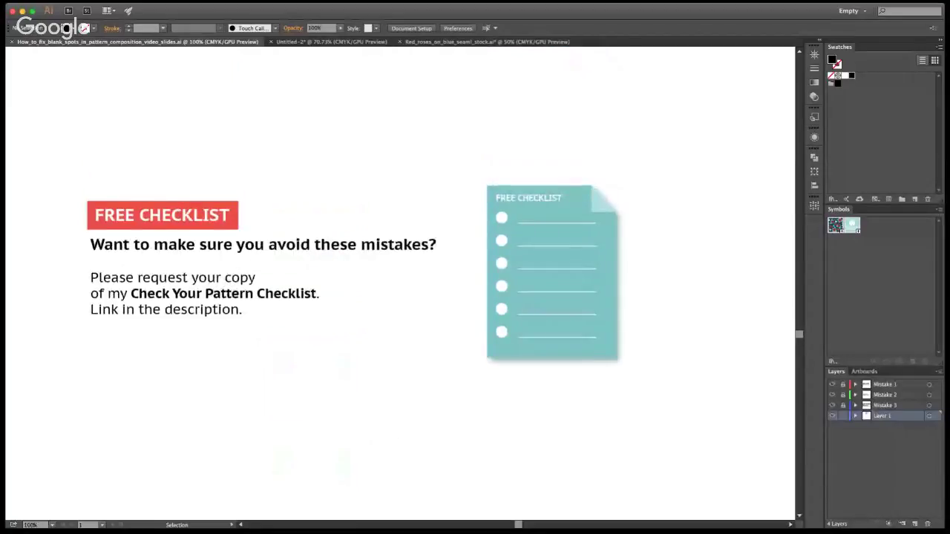